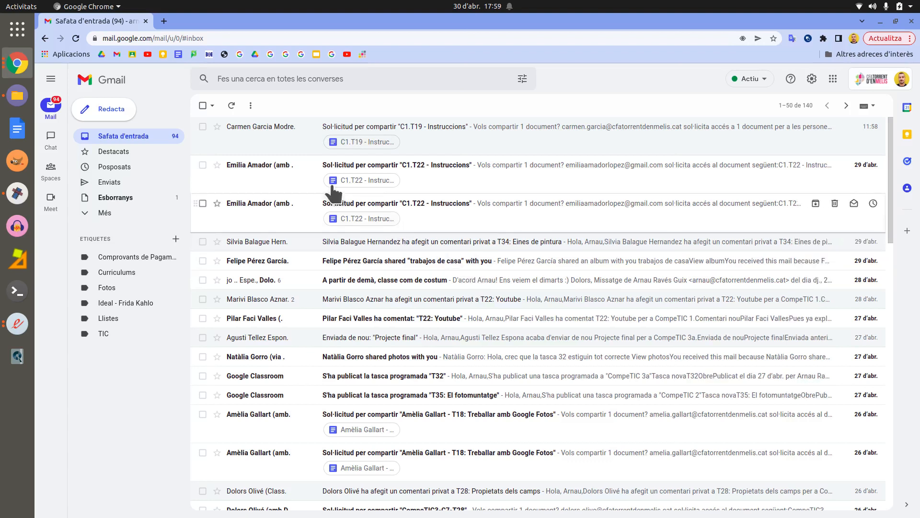
# Step: Search the mailbox for a contact's mail, view it, then clear the search to return to the inbox
pyautogui.click(229, 78)
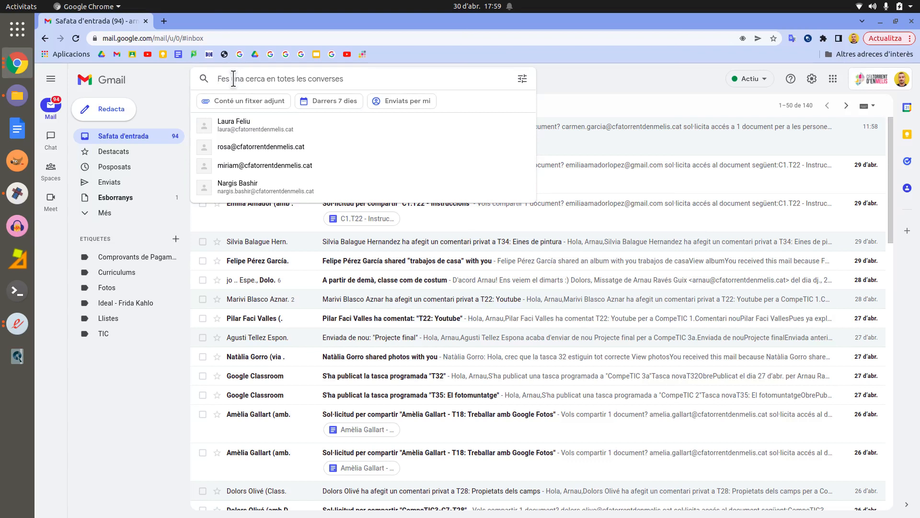
pyautogui.write('josep')
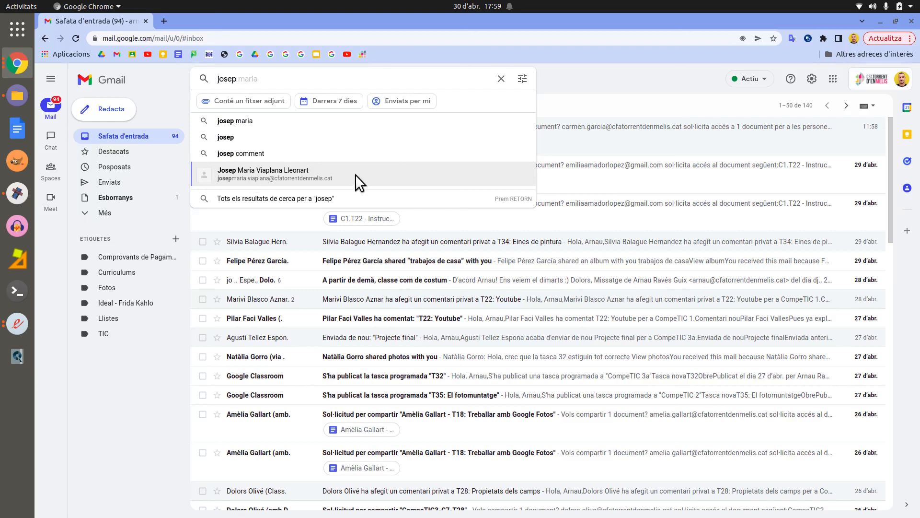
pyautogui.click(246, 173)
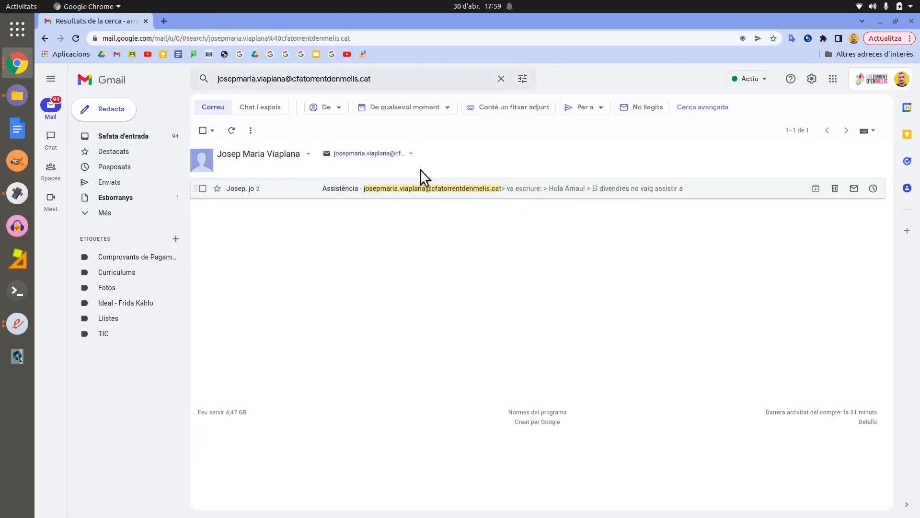
pyautogui.click(501, 78)
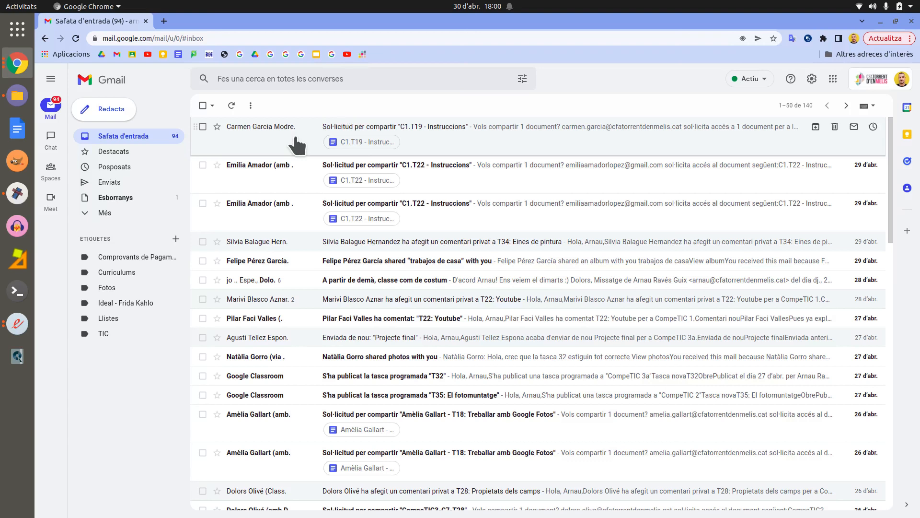
# Step: Star the C1.T19 share-request conversation and expand the sidebar with Més
pyautogui.click(217, 127)
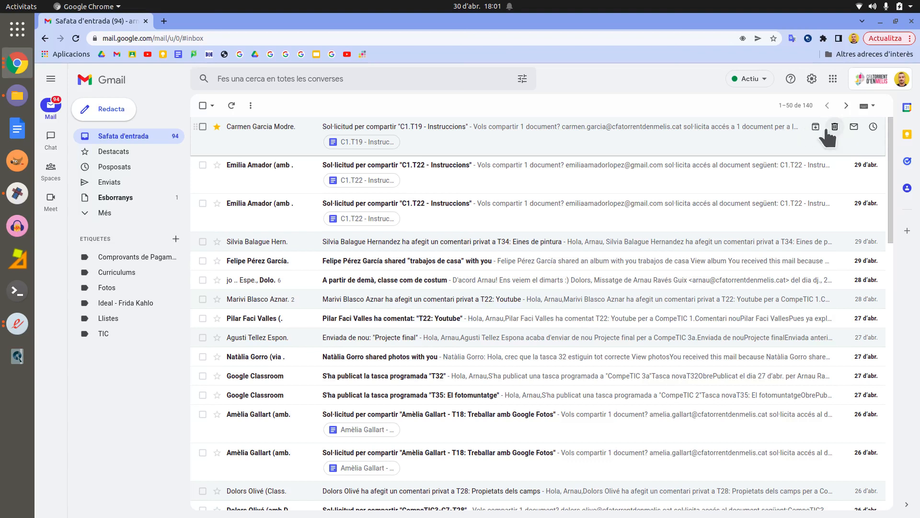
pyautogui.click(110, 216)
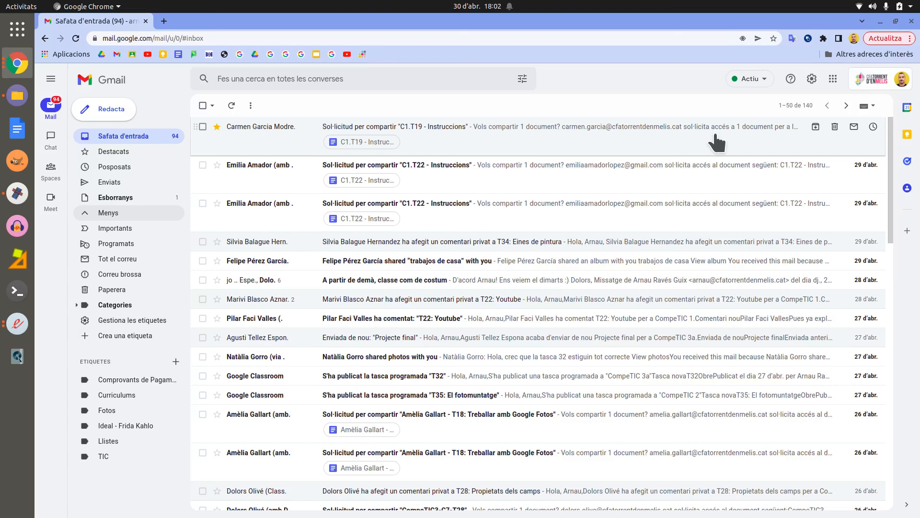
# Step: Mark the C1.T19 conversation unread, view its snooze options without snoozing, then open the email
pyautogui.click(854, 127)
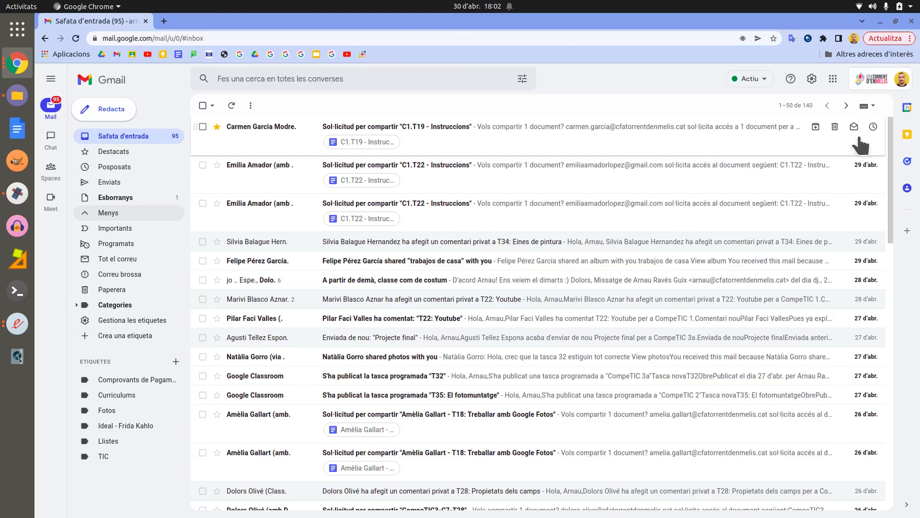
pyautogui.click(873, 127)
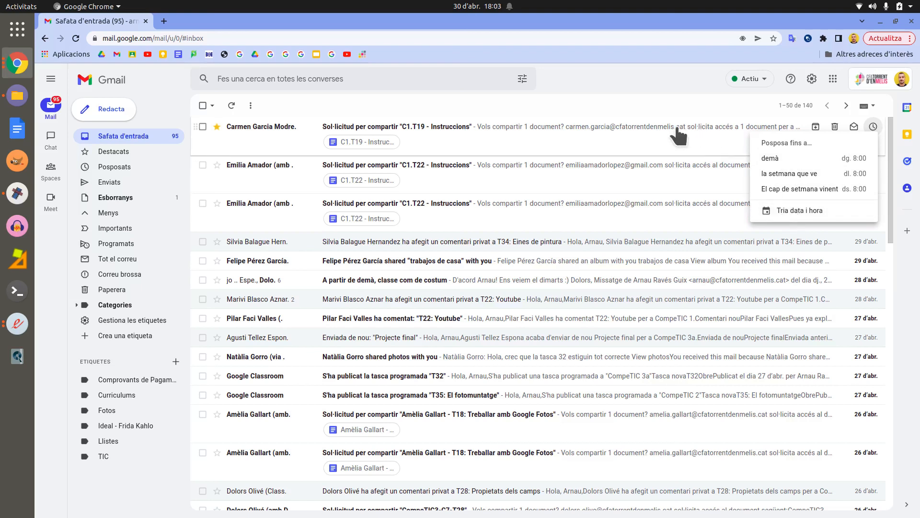
pyautogui.click(647, 142)
pyautogui.click(644, 135)
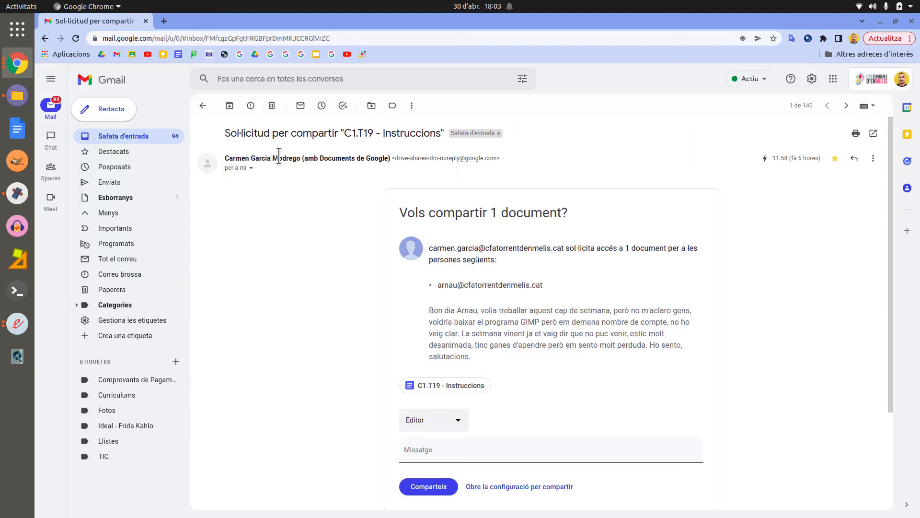
# Step: Review the message's sender and delivery details, unstar the email, and start a reply
pyautogui.moveTo(307, 160)
pyautogui.moveTo(378, 159)
pyautogui.moveTo(218, 165)
pyautogui.click(251, 168)
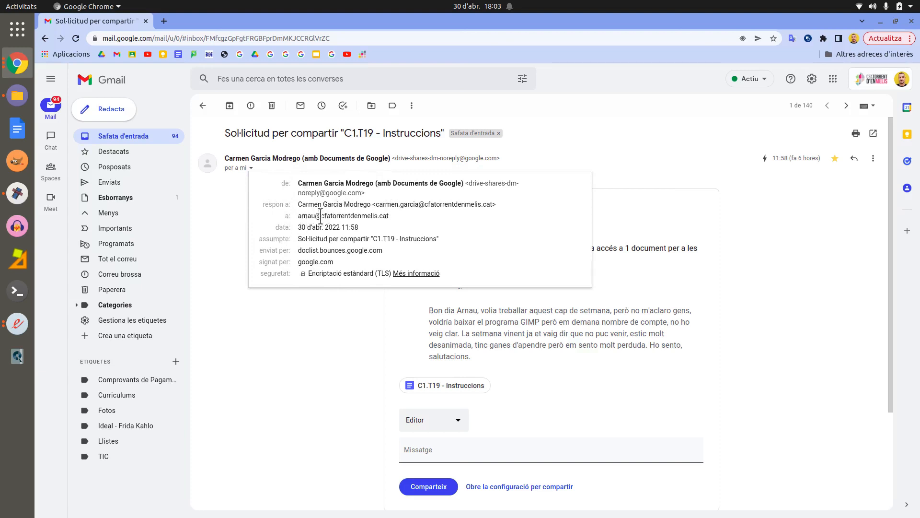
pyautogui.moveTo(305, 216)
pyautogui.click(288, 299)
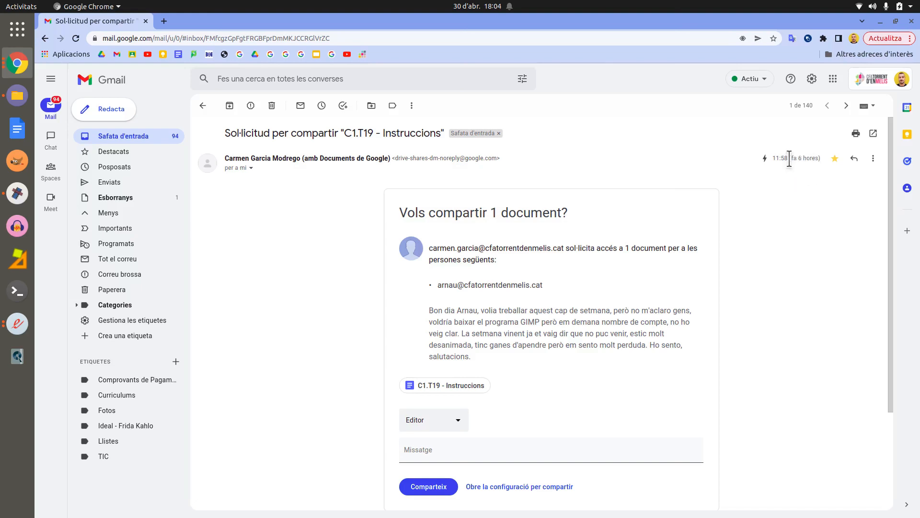
pyautogui.click(835, 160)
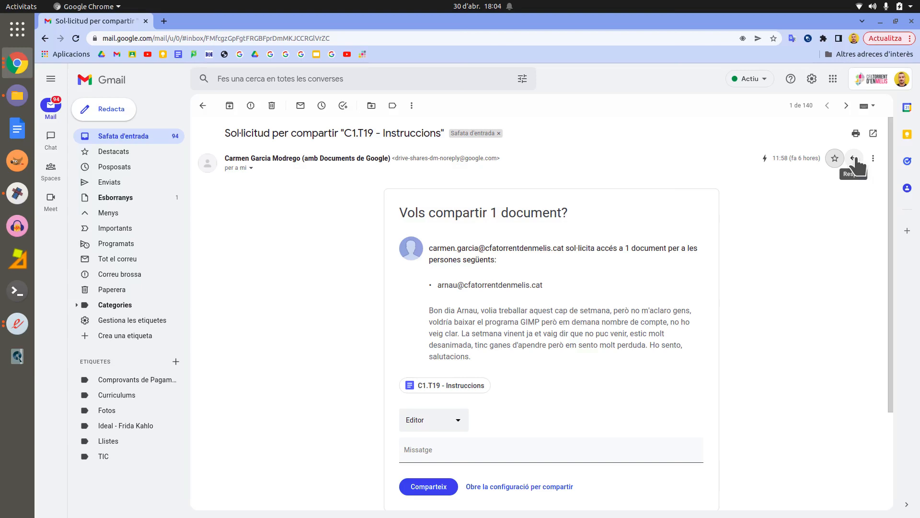
pyautogui.click(854, 158)
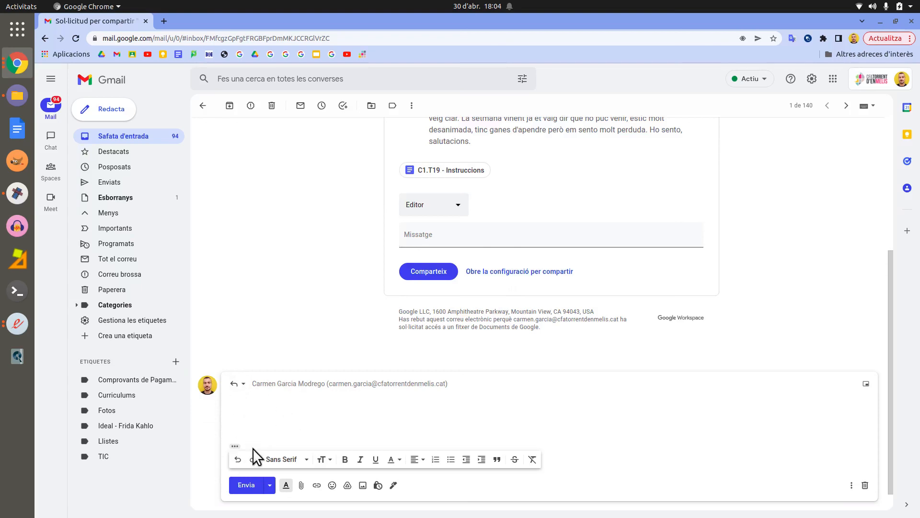
pyautogui.click(247, 485)
pyautogui.scroll(3, 790, 262)
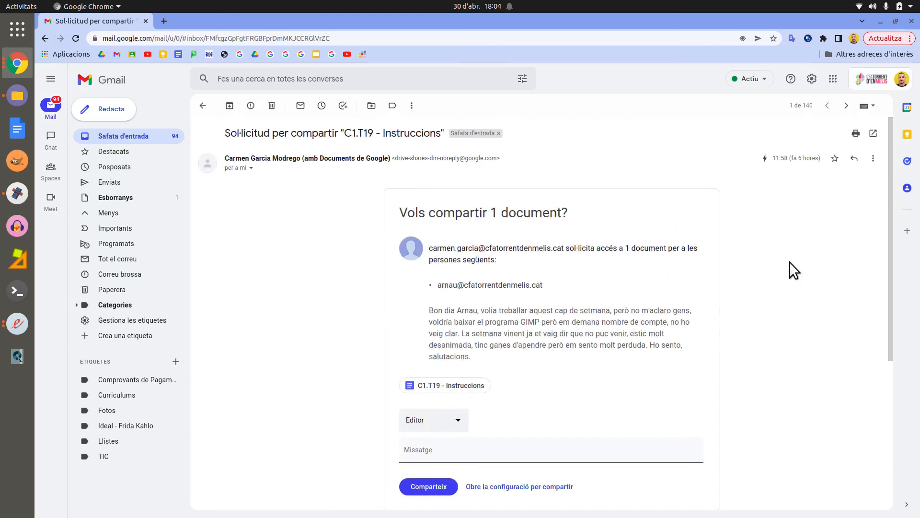
pyautogui.click(874, 159)
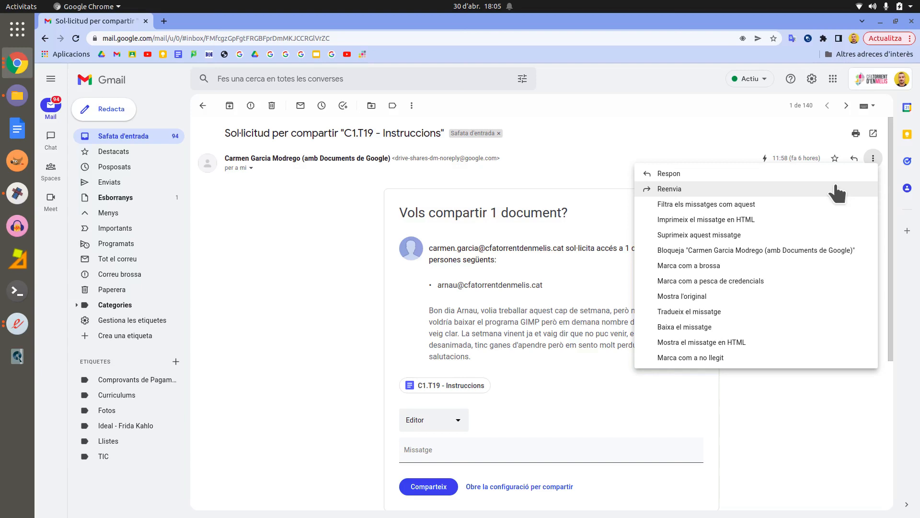
# Step: Forward the share-request email, adding a suggested contact as its recipient
pyautogui.click(679, 188)
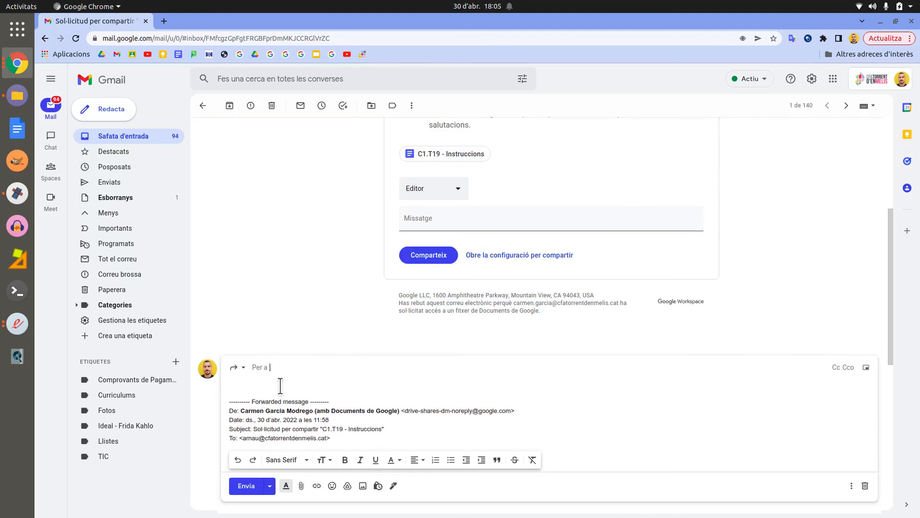
pyautogui.scroll(-2, 282, 378)
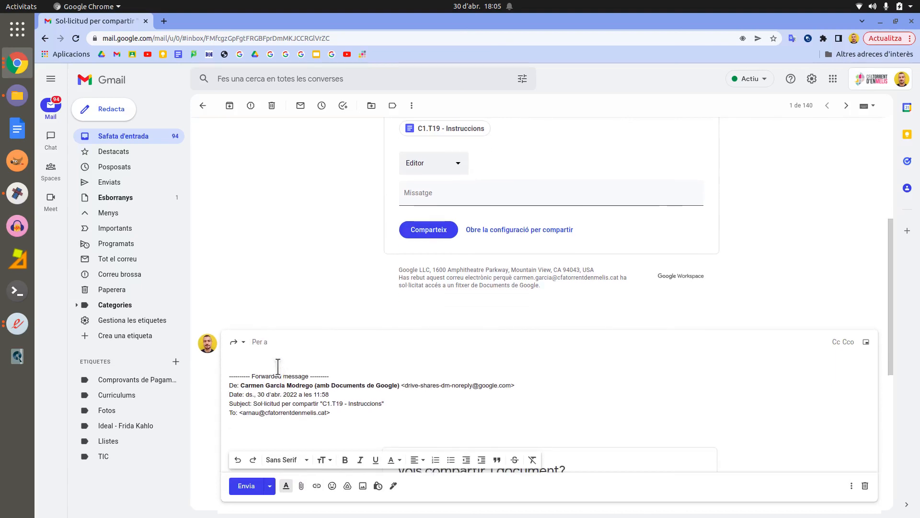
pyautogui.scroll(-1, 282, 335)
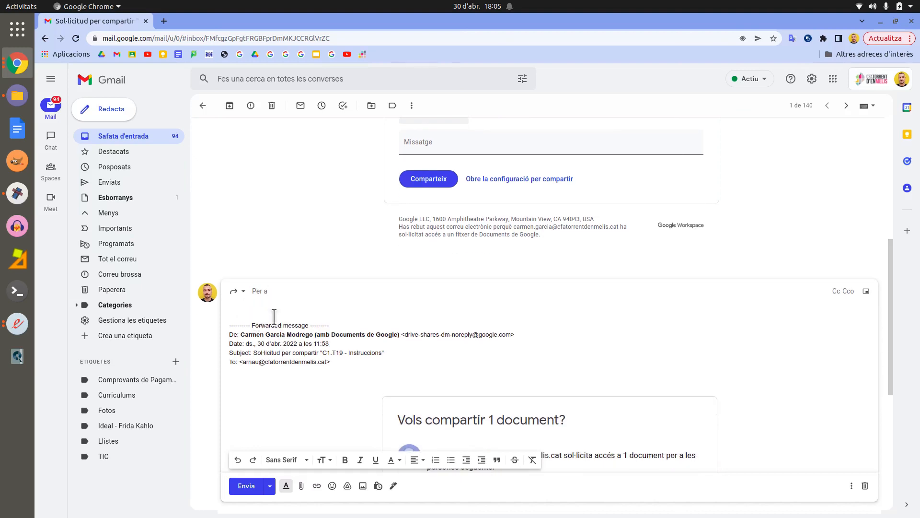
pyautogui.scroll(-1, 273, 319)
pyautogui.scroll(-5, 274, 319)
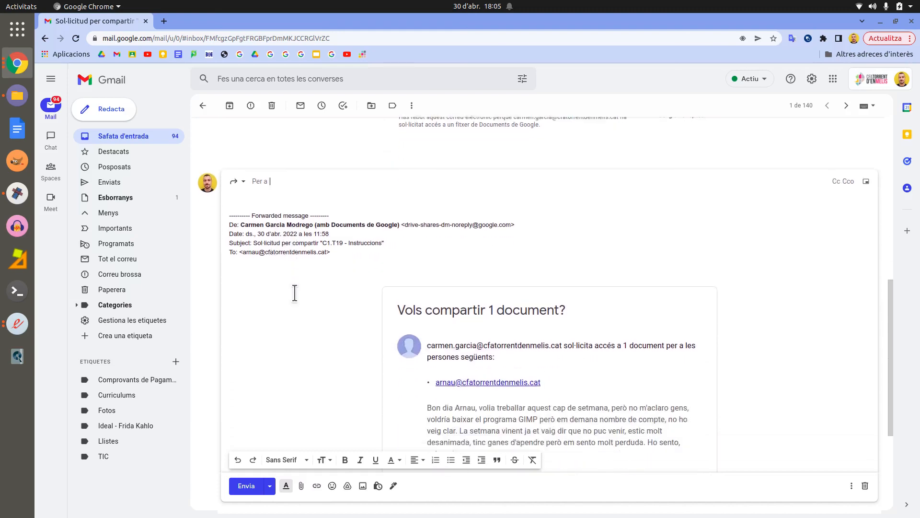
pyautogui.scroll(-6, 337, 297)
pyautogui.scroll(4, 354, 339)
pyautogui.scroll(4, 355, 338)
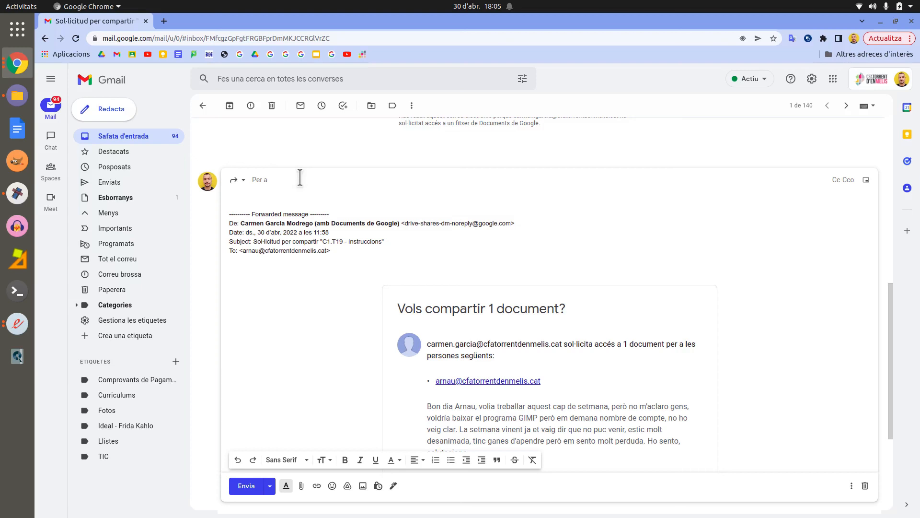
pyautogui.write('a')
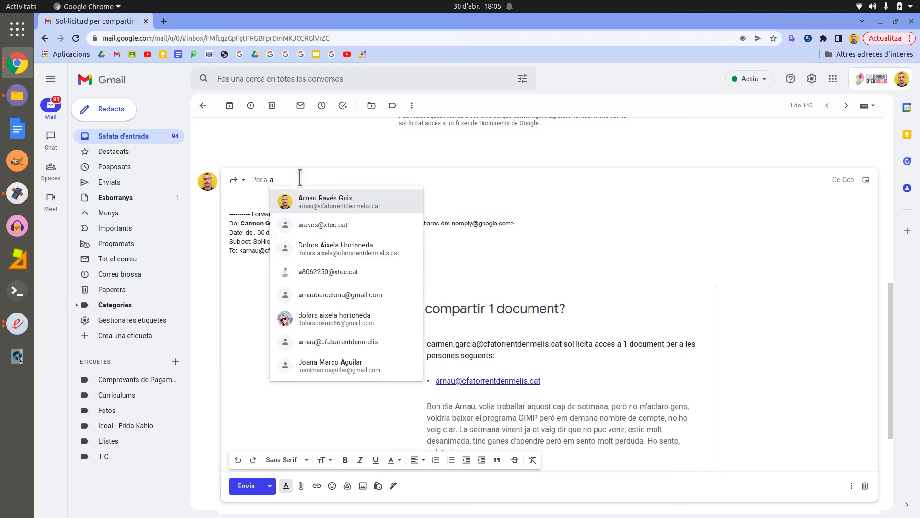
pyautogui.click(325, 248)
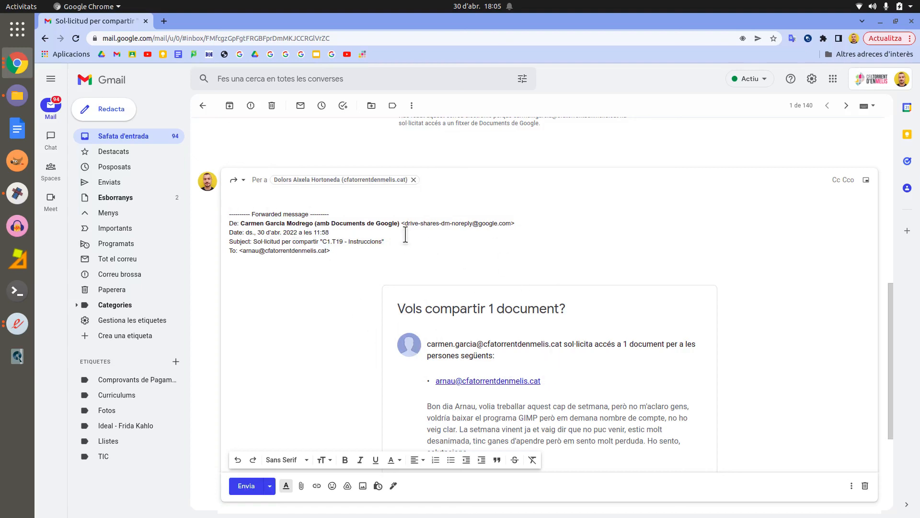
pyautogui.scroll(-5, 746, 160)
# Step: Return to the message header and open the ⋮ More actions menu
pyautogui.scroll(2, 746, 160)
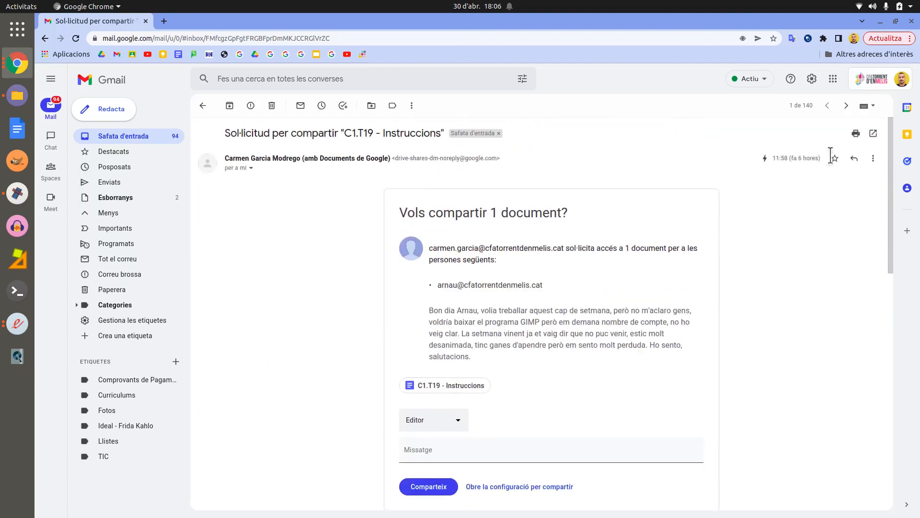
pyautogui.click(874, 159)
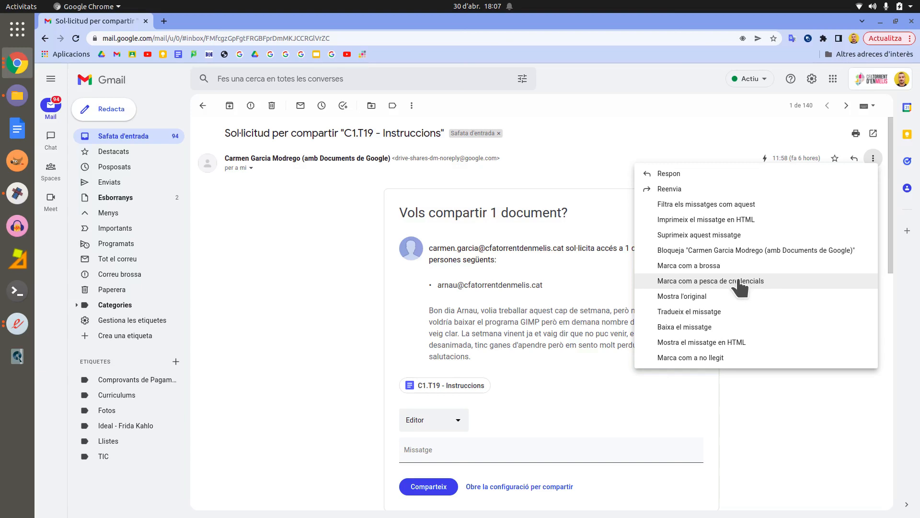
# Step: View the message's original source with SPF, DKIM and DMARC passes, then close that tab
pyautogui.click(730, 301)
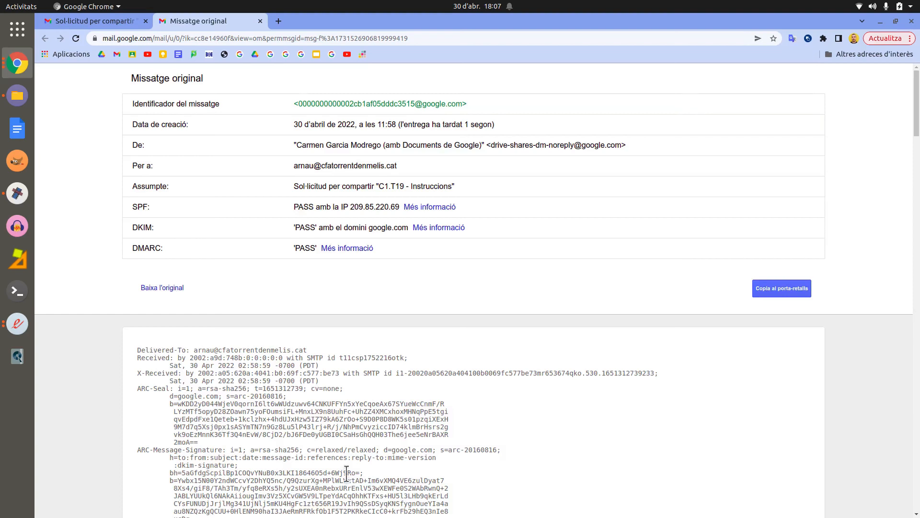
pyautogui.scroll(-7, 329, 371)
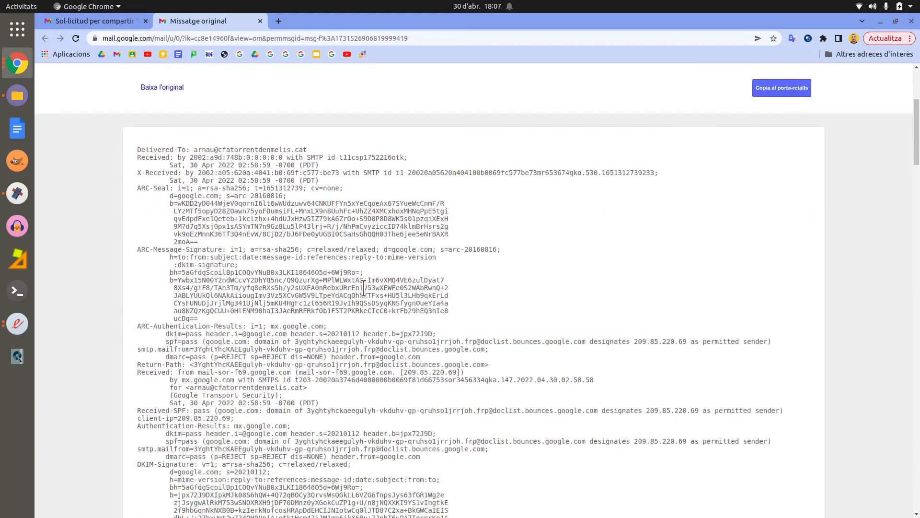
pyautogui.scroll(2, 296, 412)
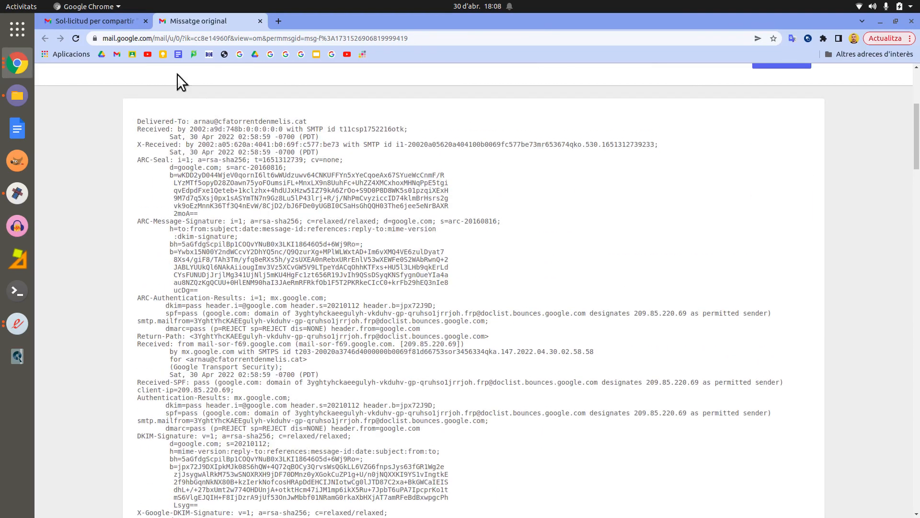
pyautogui.click(260, 21)
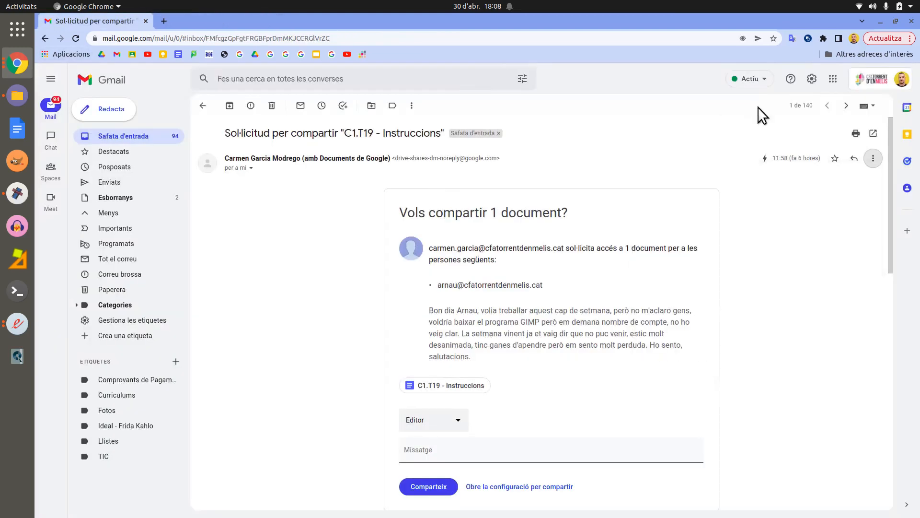
# Step: Translate the share-request message from Catalan into English (anglès)
pyautogui.click(872, 159)
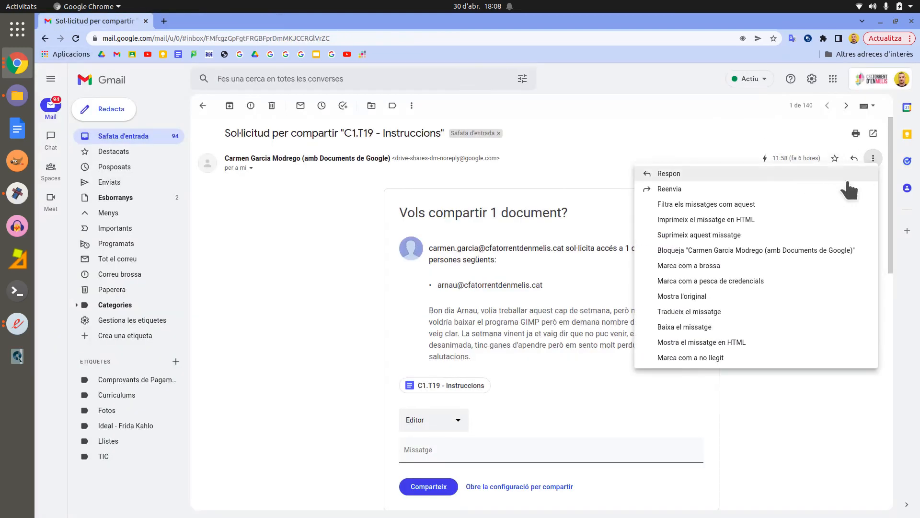
pyautogui.click(742, 312)
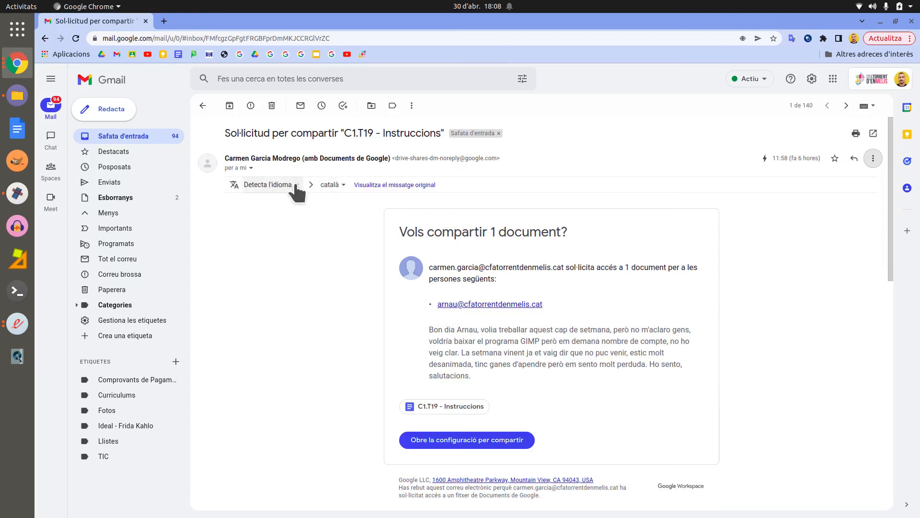
pyautogui.click(343, 185)
pyautogui.scroll(2, 367, 163)
pyautogui.scroll(1, 371, 143)
pyautogui.click(371, 137)
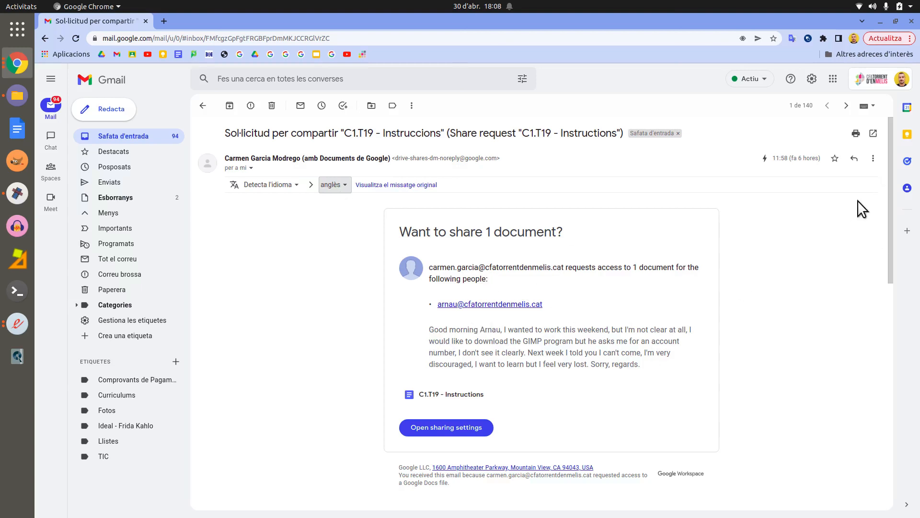
pyautogui.click(873, 161)
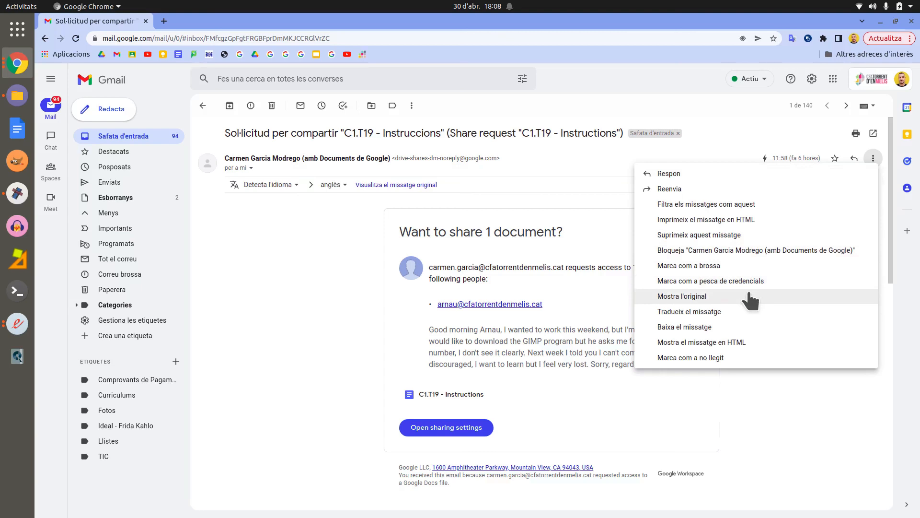
pyautogui.click(740, 328)
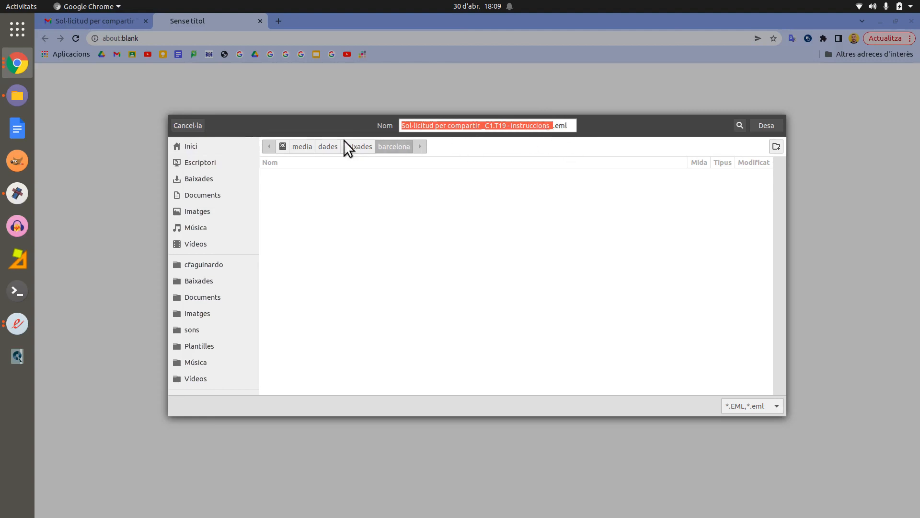
pyautogui.click(188, 125)
pyautogui.click(873, 158)
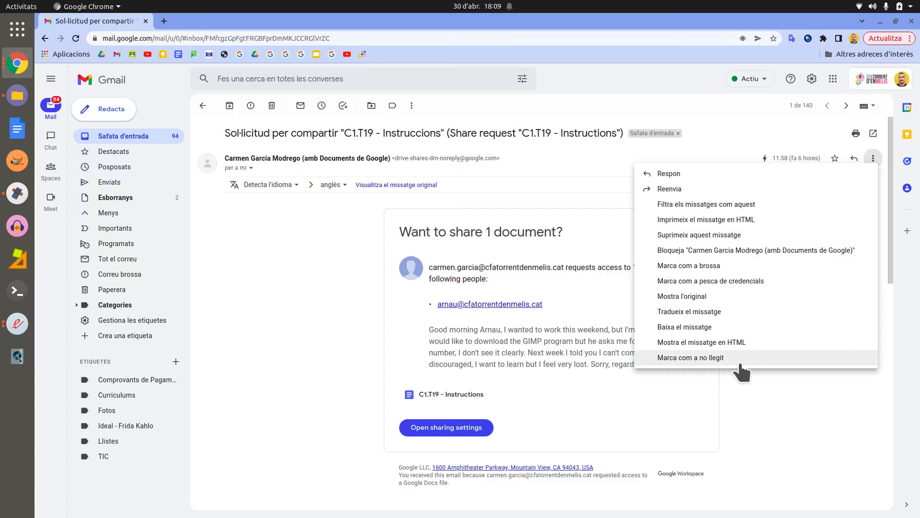
# Step: Close the actions menu, open the printable view, and open the message in a separate window
pyautogui.click(749, 405)
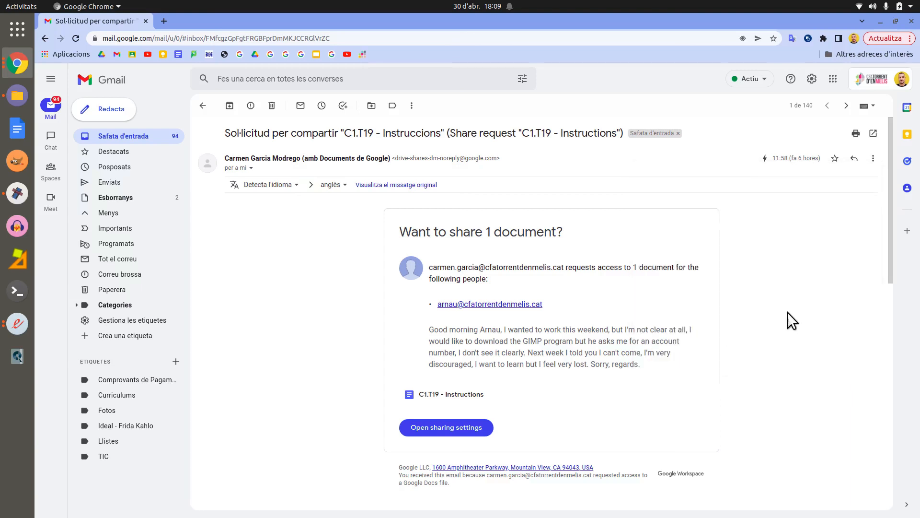
pyautogui.click(857, 135)
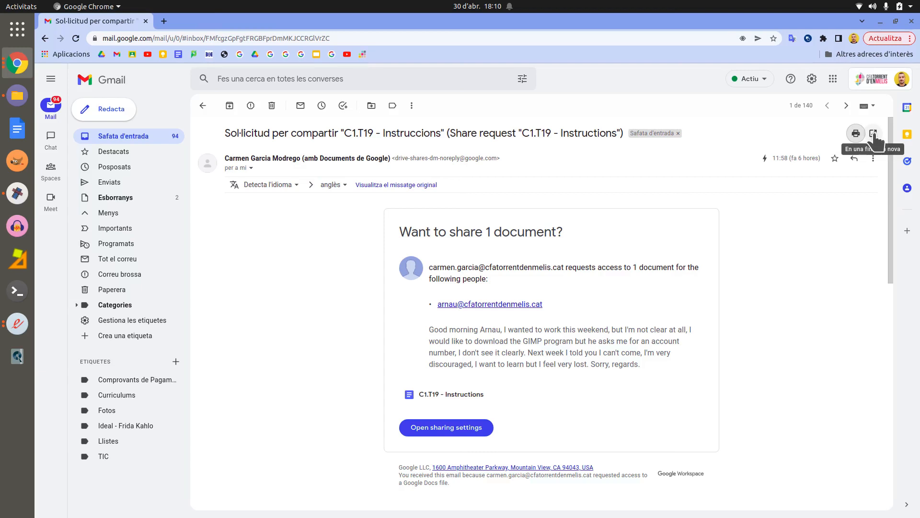
pyautogui.click(874, 135)
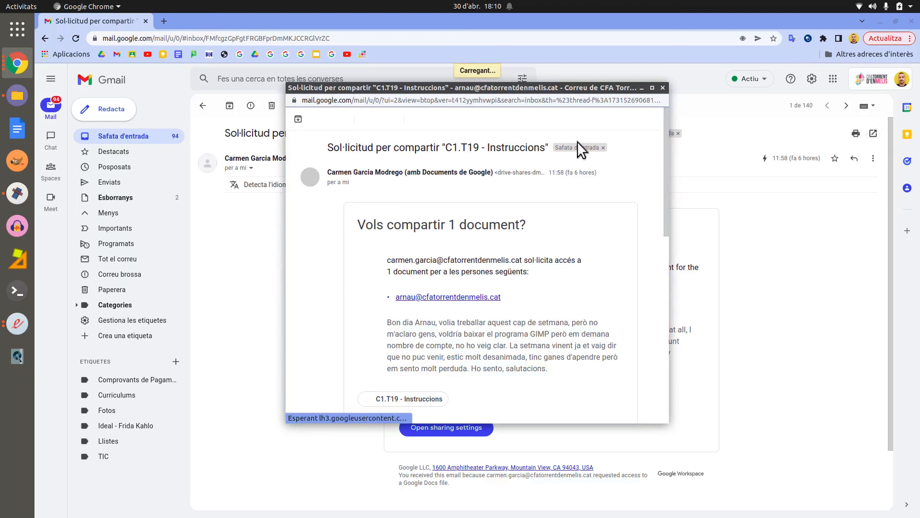
pyautogui.moveTo(665, 215); pyautogui.dragTo(661, 125)
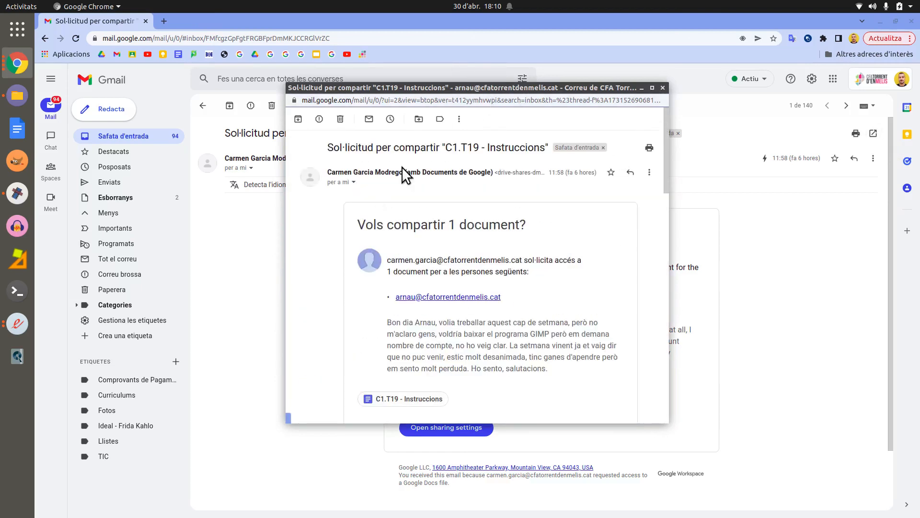
pyautogui.scroll(-5, 494, 278)
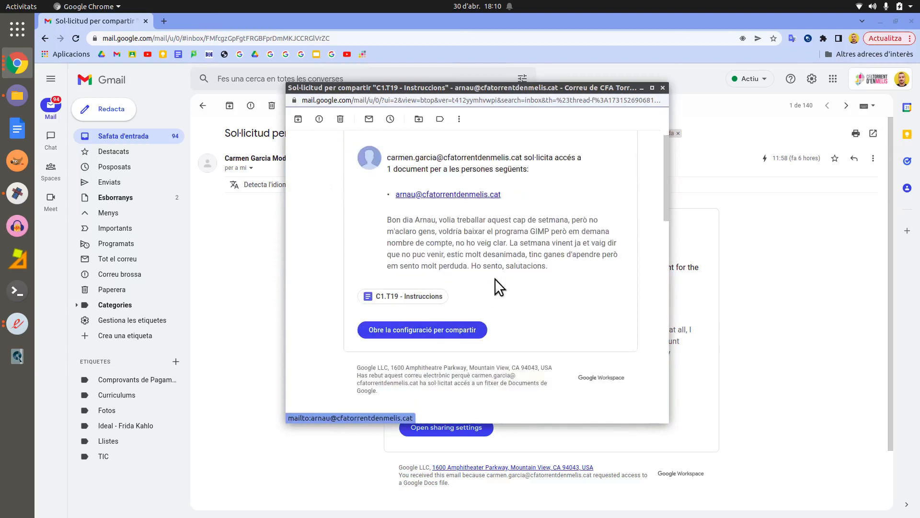
pyautogui.click(663, 87)
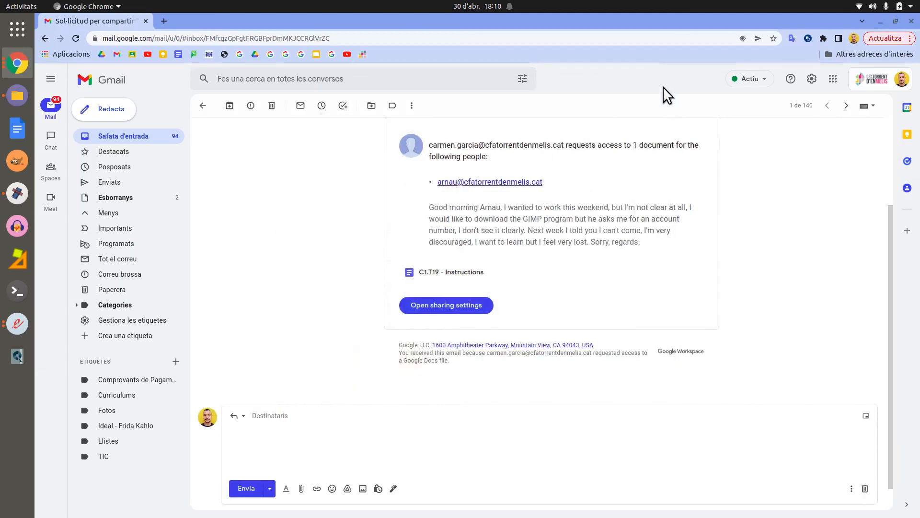
pyautogui.scroll(3, 264, 133)
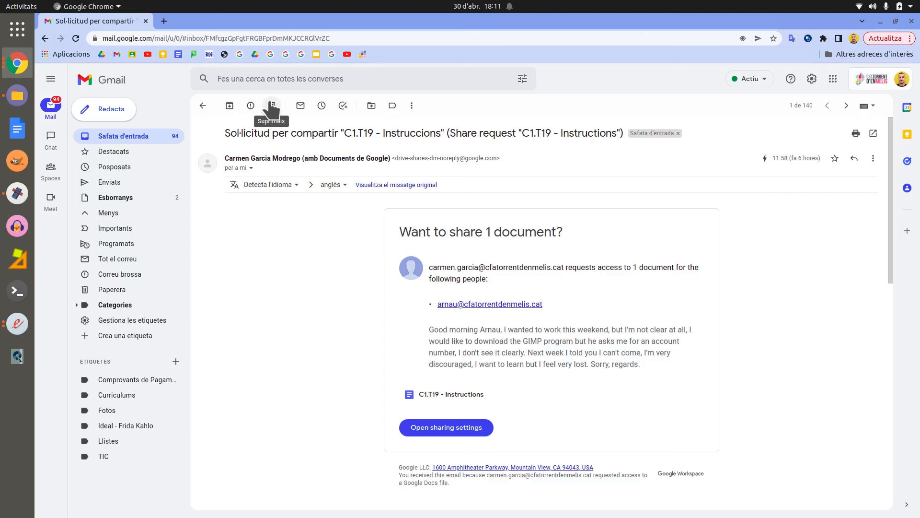
pyautogui.click(304, 108)
# Step: Open the Mou a label list and browse the available labels
pyautogui.click(371, 107)
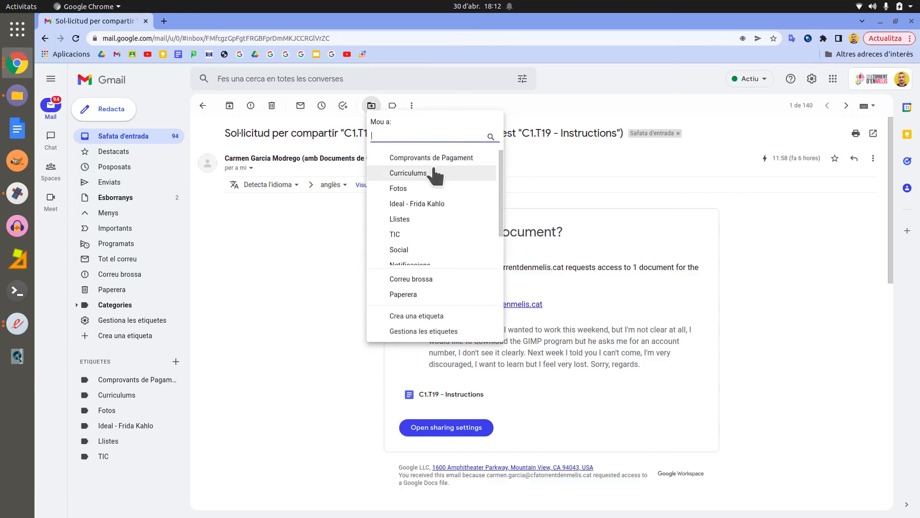
pyautogui.scroll(-1, 439, 209)
pyautogui.scroll(-1, 438, 209)
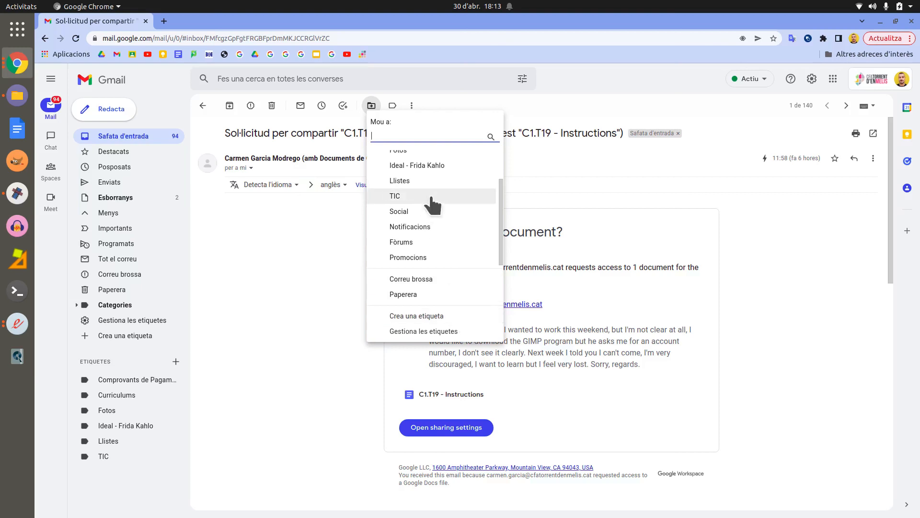
pyautogui.scroll(2, 432, 182)
pyautogui.scroll(-2, 430, 238)
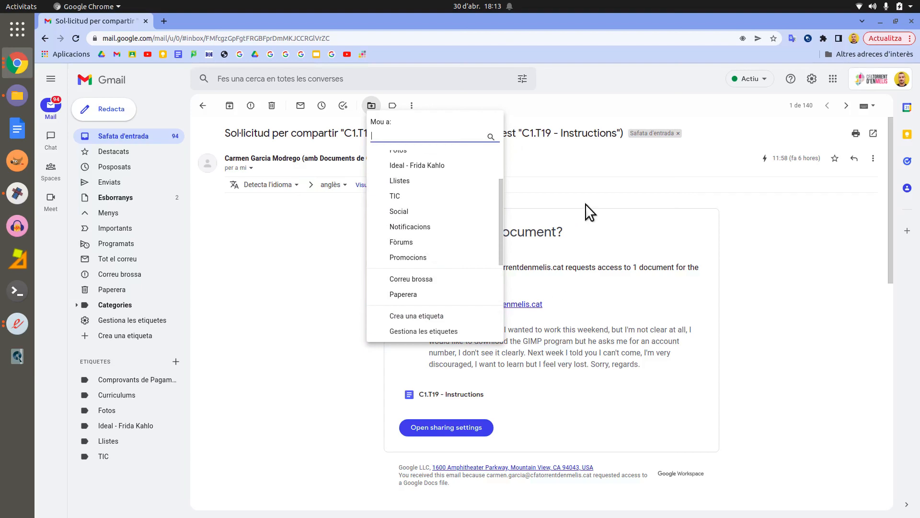
pyautogui.scroll(1, 449, 187)
pyautogui.scroll(2, 445, 177)
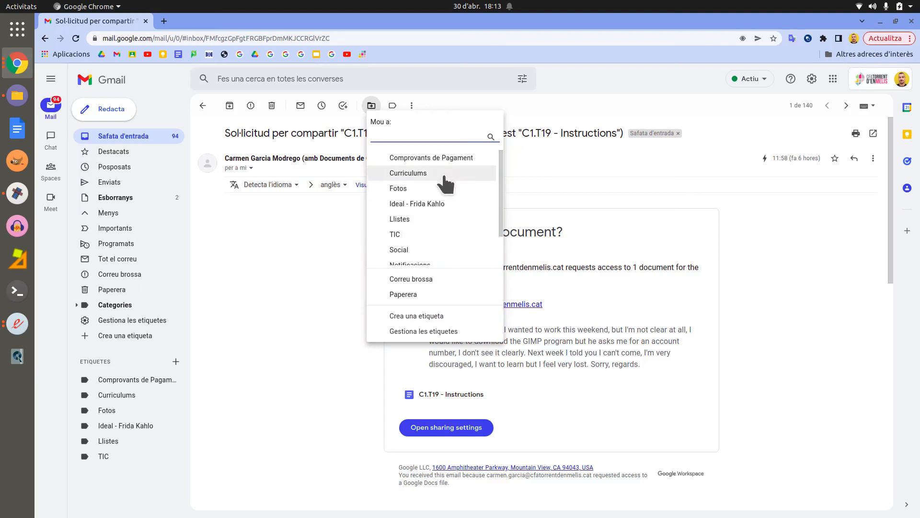
# Step: Create a CompeTIC1 label, move the conversation into it, and view that label
pyautogui.click(449, 315)
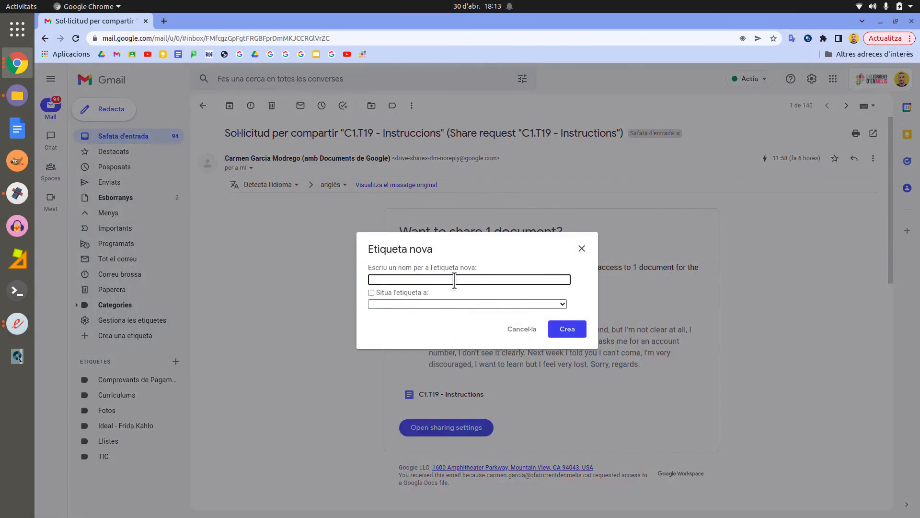
pyautogui.write('CompeTIC1')
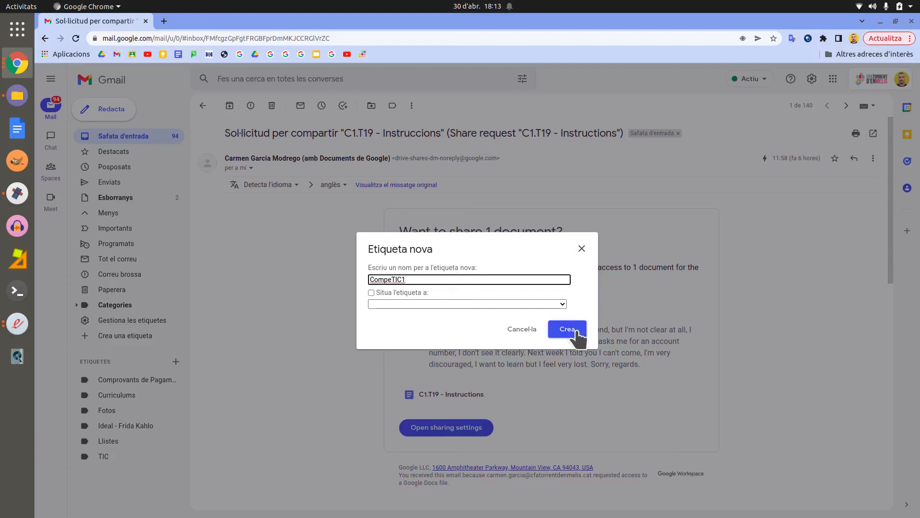
pyautogui.click(575, 331)
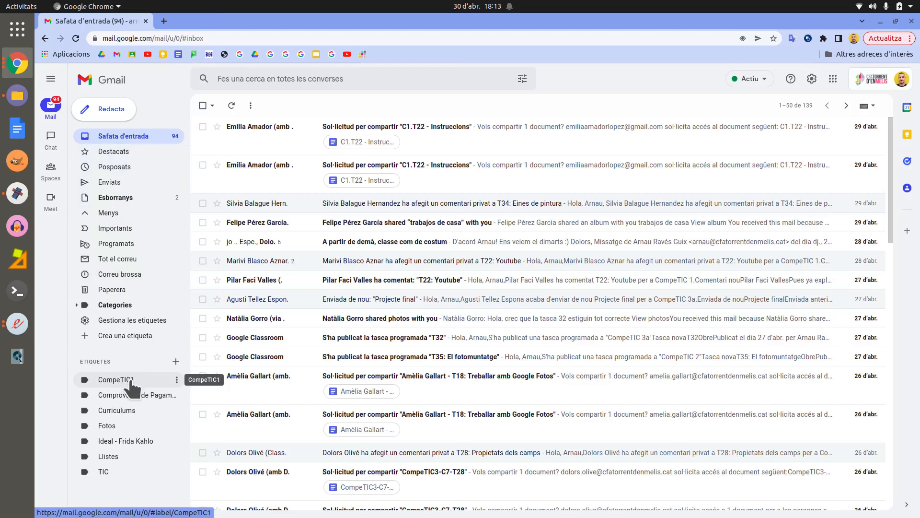
pyautogui.click(131, 380)
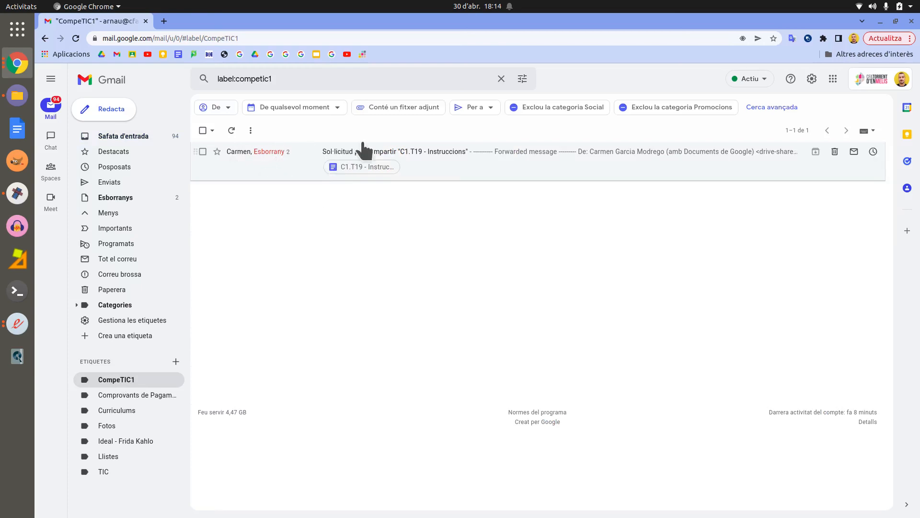
# Step: Open the 'Sol·licitud per compartir C1.T19' share-request conversation from the CompeTIC1 label
pyautogui.click(292, 162)
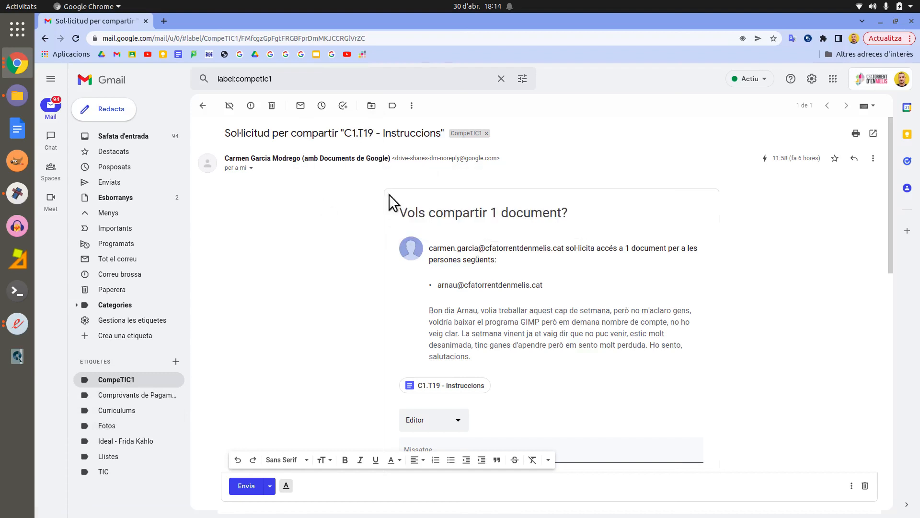
pyautogui.click(372, 107)
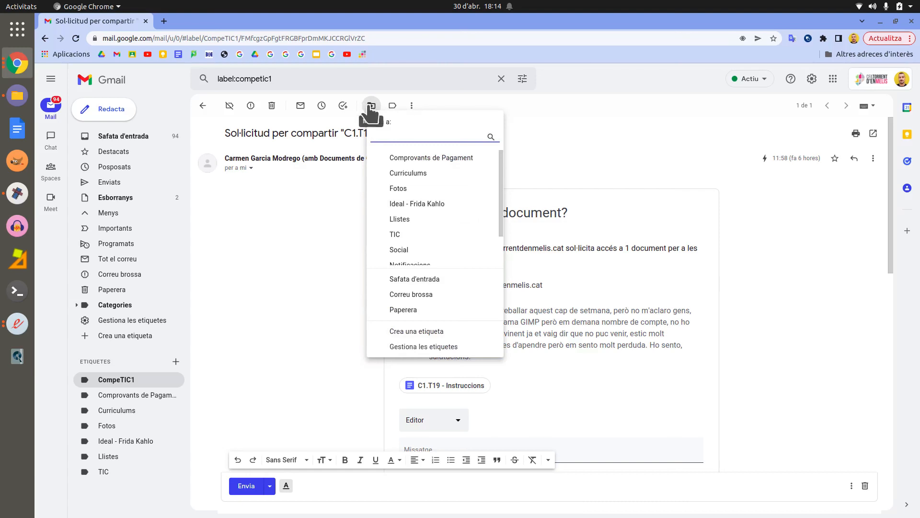
# Step: Create a 'Grup Matí' label nested under CompeTIC1 and move the conversation into it
pyautogui.click(425, 339)
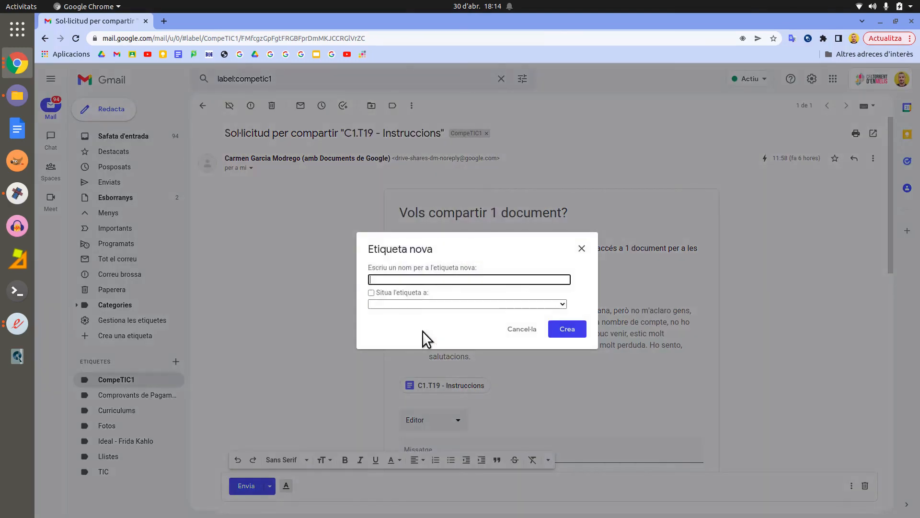
pyautogui.write('Grup Matí')
pyautogui.click(370, 293)
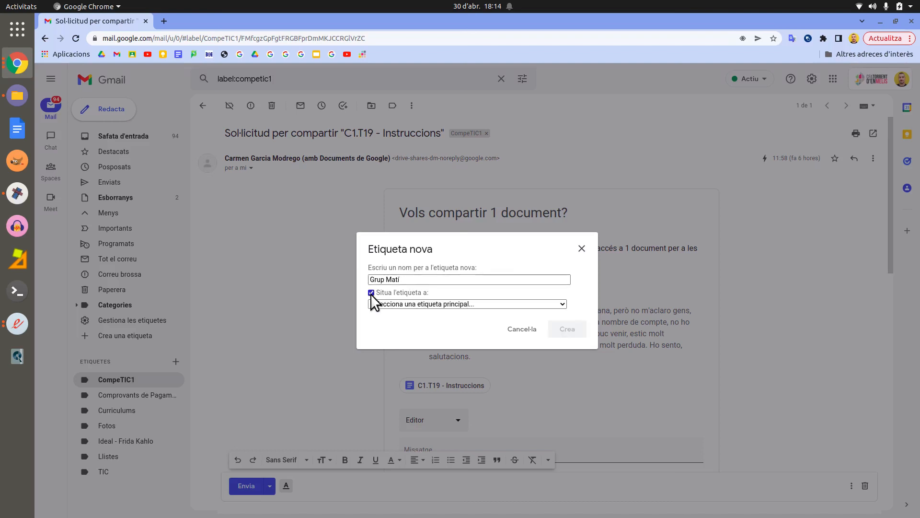
pyautogui.click(440, 303)
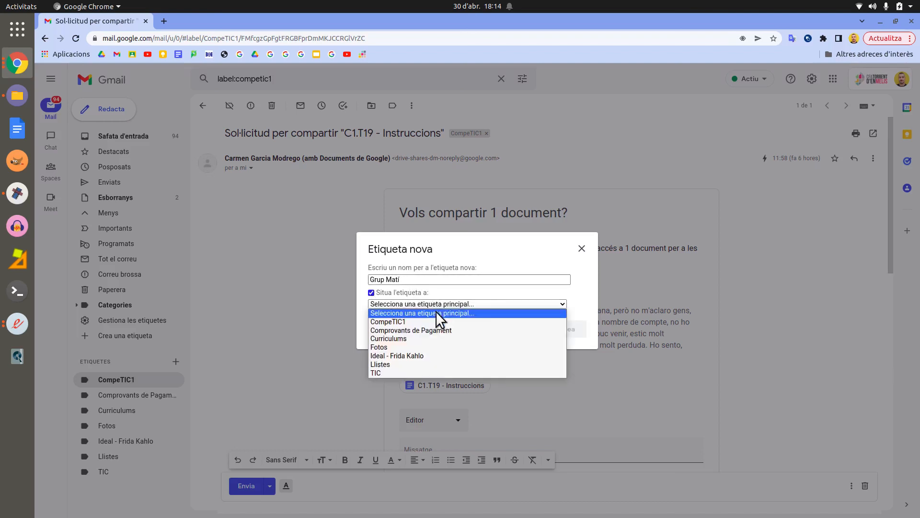
pyautogui.click(432, 321)
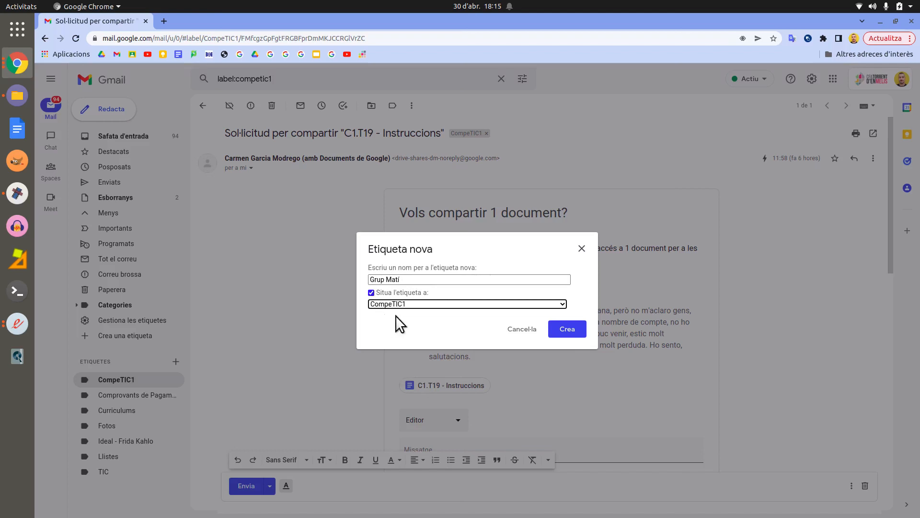
pyautogui.click(570, 330)
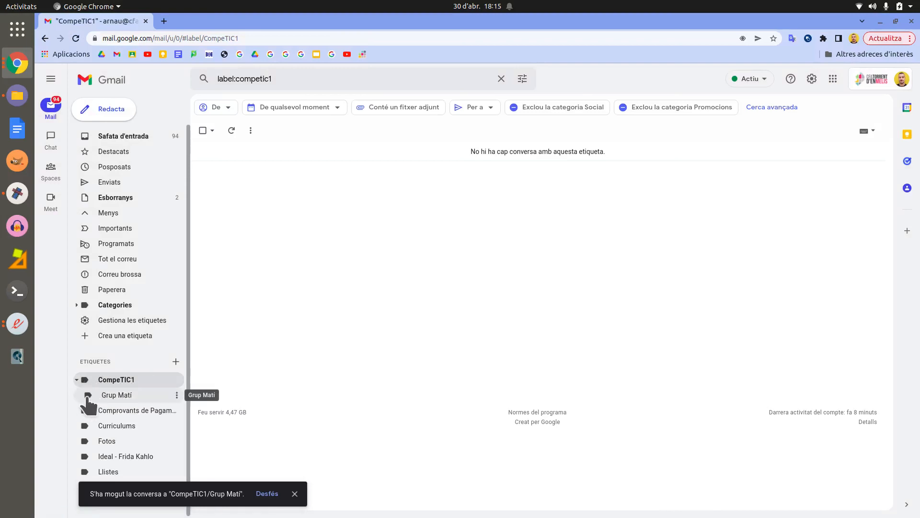
# Step: Show the Grup Matí label and open its C1.T19 access-request conversation
pyautogui.click(129, 396)
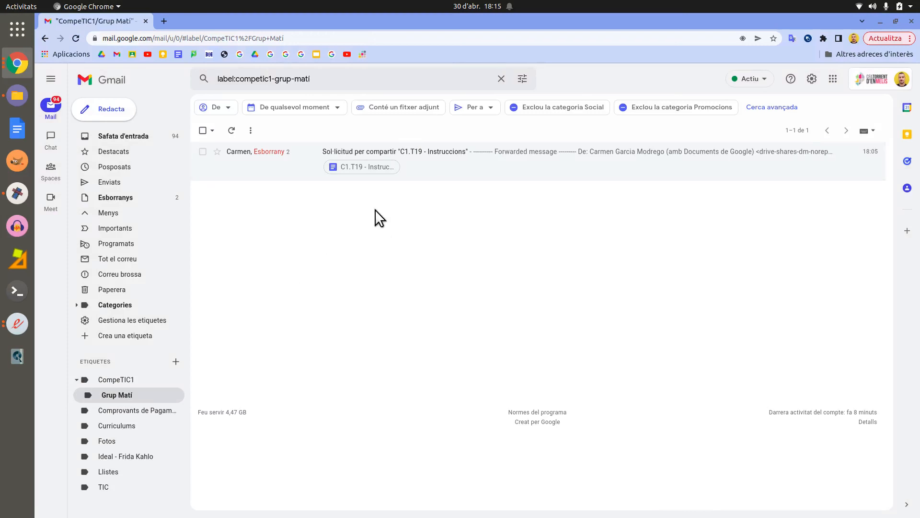
pyautogui.click(441, 160)
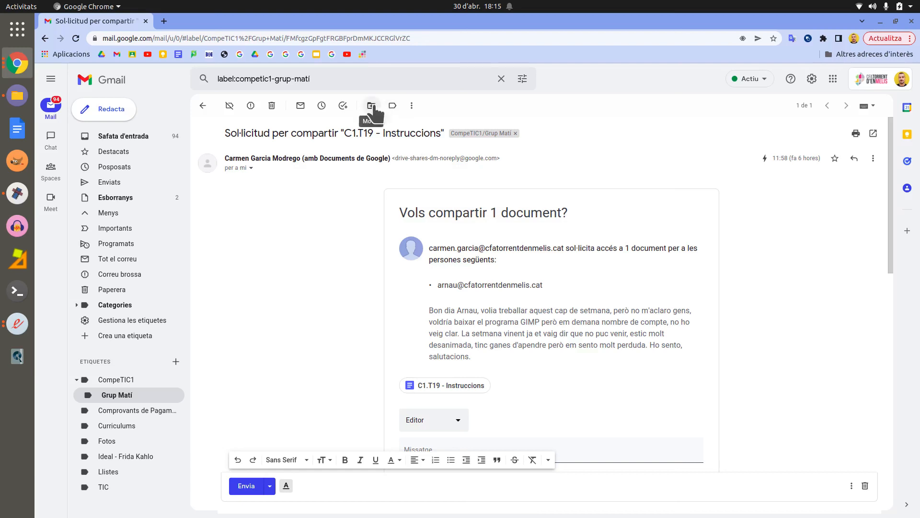
pyautogui.click(393, 106)
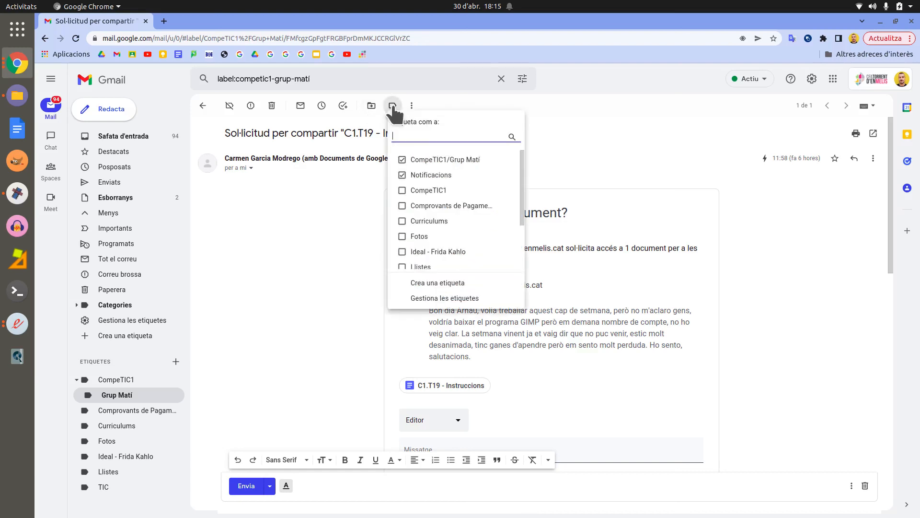
# Step: Tick Social and CompeTIC1 in the label list and apply them to the conversation
pyautogui.click(403, 175)
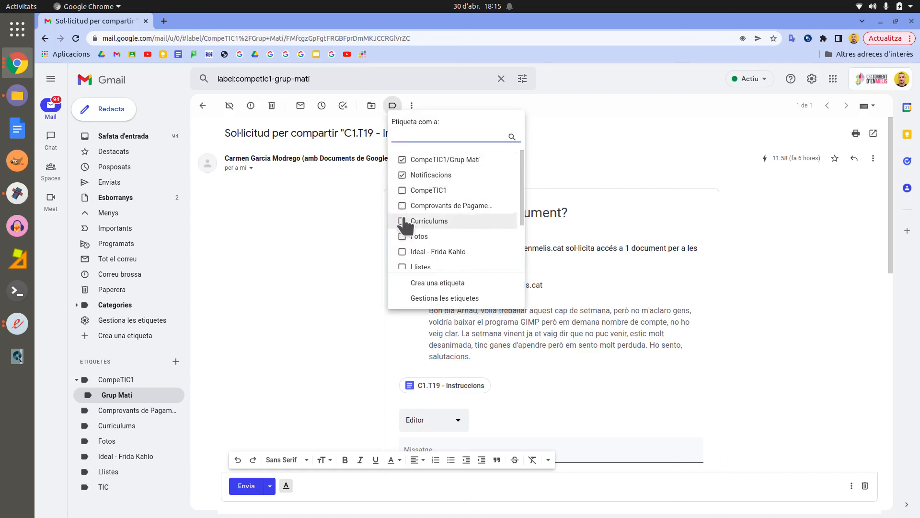
pyautogui.scroll(-2, 403, 228)
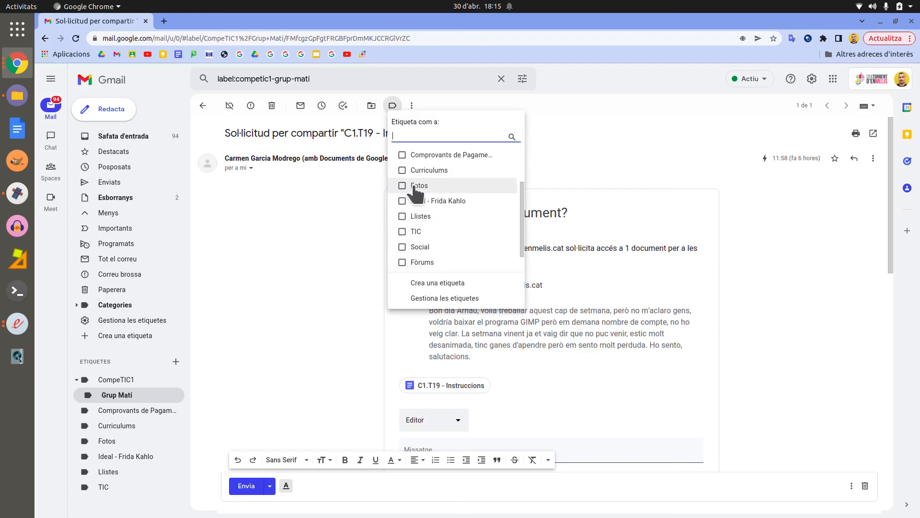
pyautogui.scroll(-1, 411, 215)
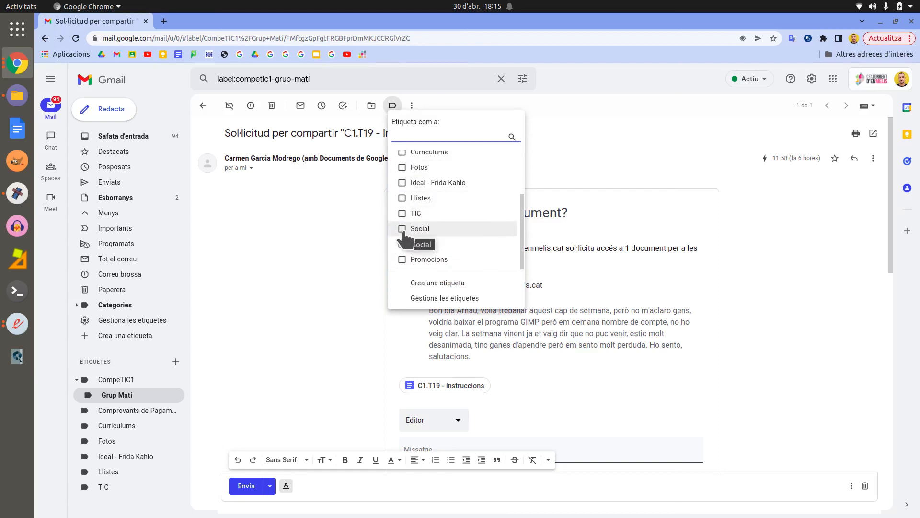
pyautogui.click(404, 230)
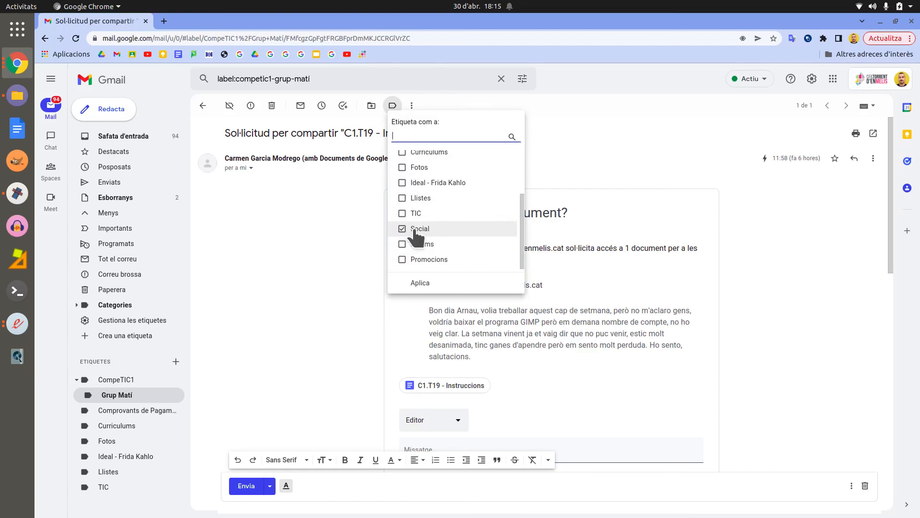
pyautogui.scroll(3, 405, 237)
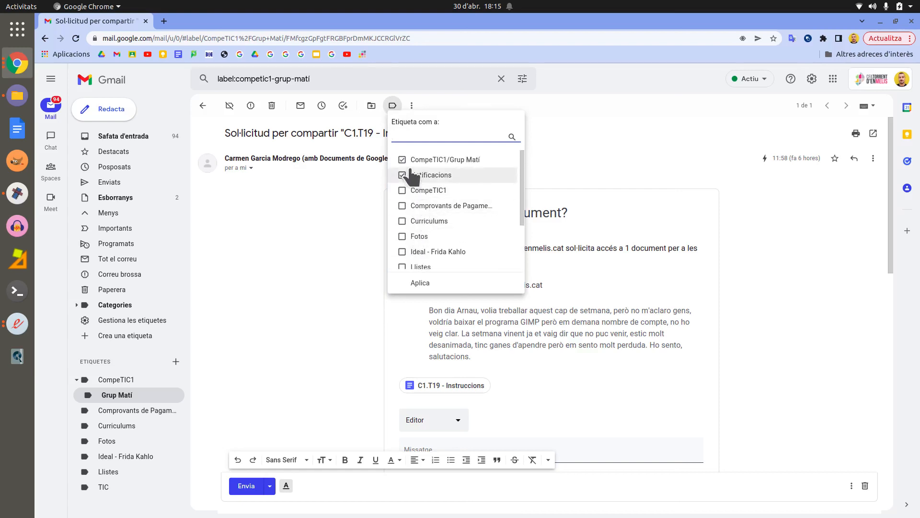
pyautogui.click(402, 191)
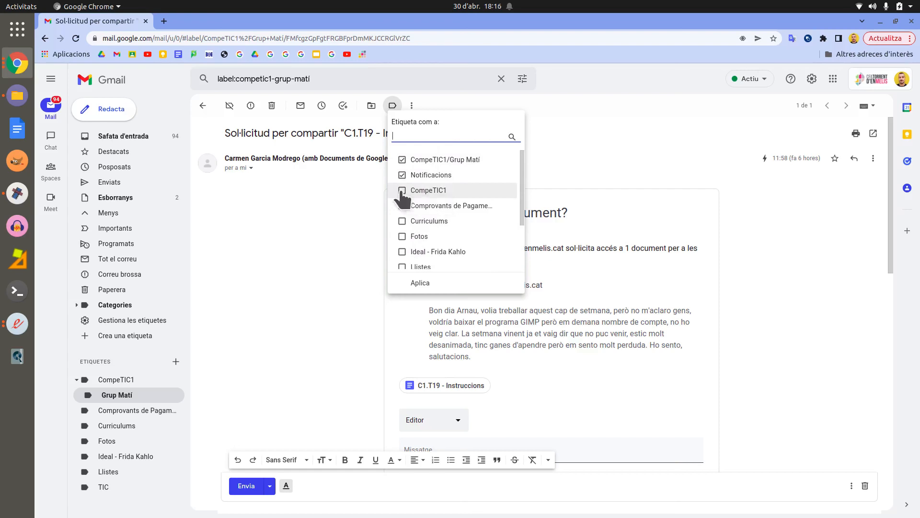
pyautogui.click(421, 284)
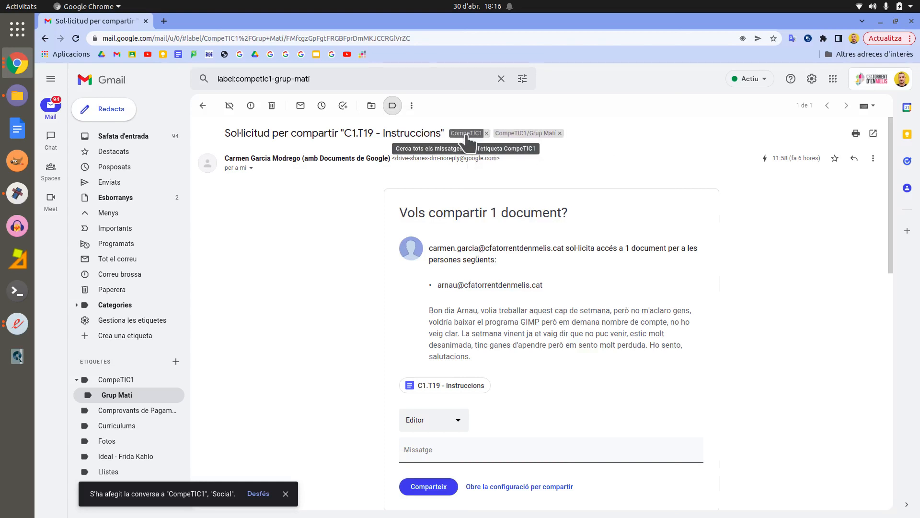
pyautogui.click(389, 107)
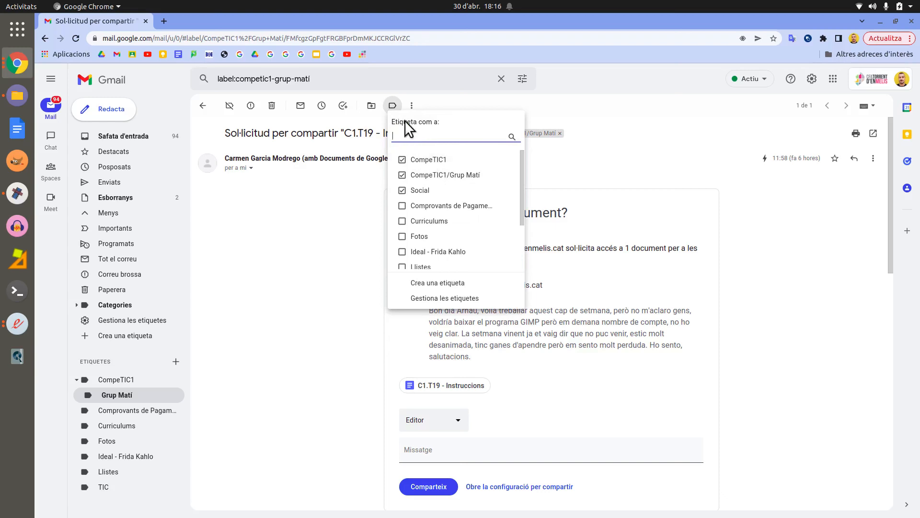
# Step: Close the label list and show the conversation's extra actions menu
pyautogui.click(393, 109)
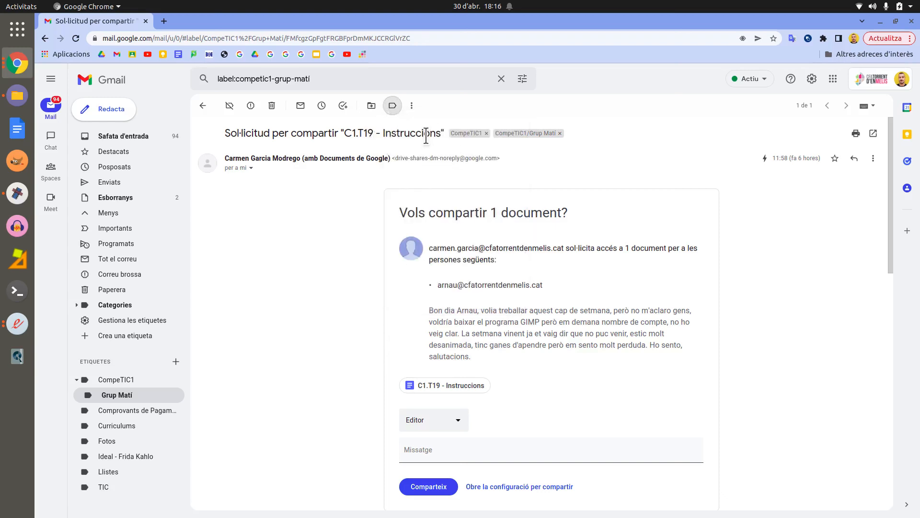
pyautogui.click(412, 106)
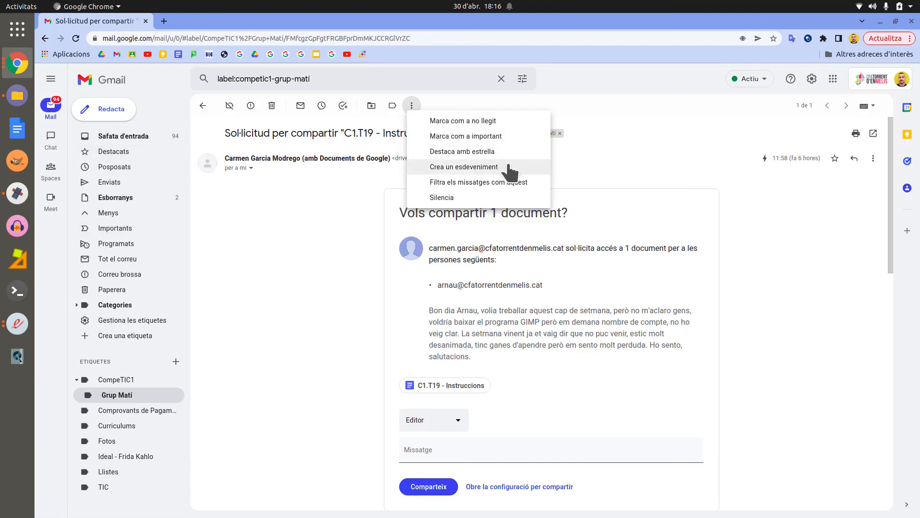
# Step: Close the conversation's extra actions menu
pyautogui.click(412, 109)
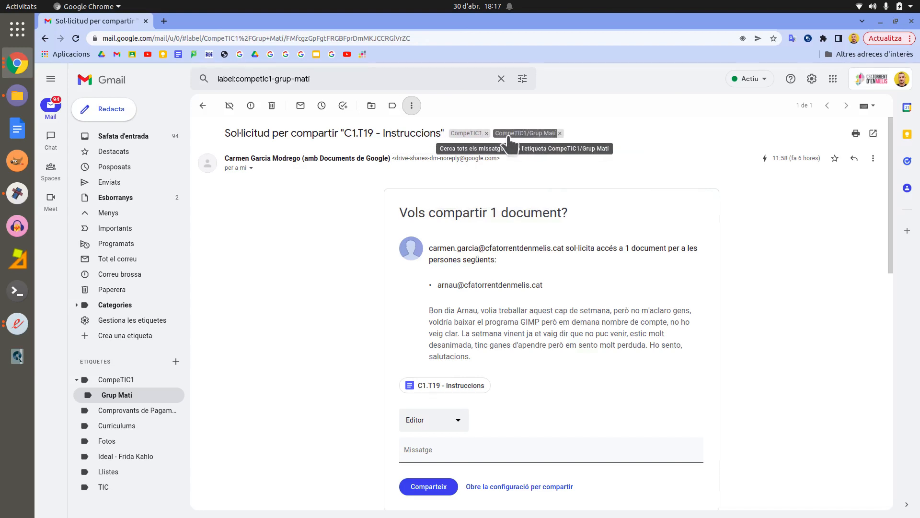
# Step: Remove the CompeTIC1/Grup Matí label chip from the conversation
pyautogui.click(560, 134)
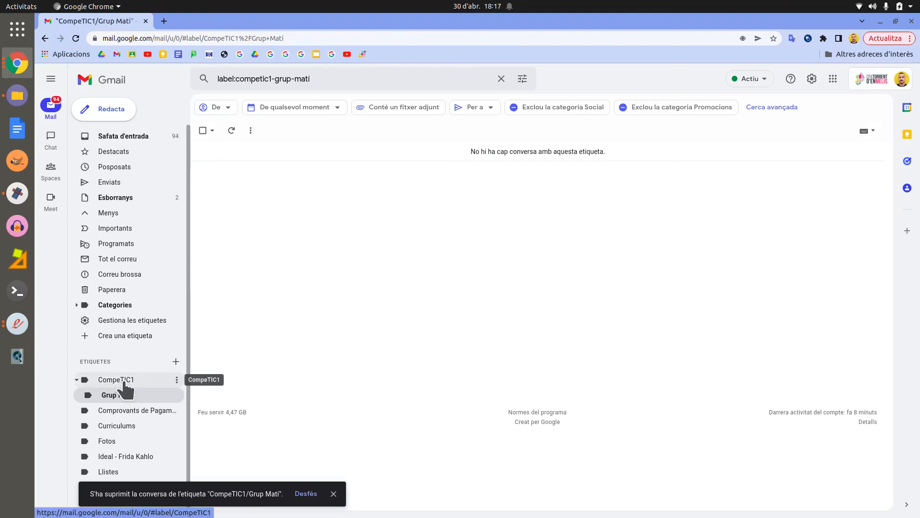
pyautogui.click(127, 380)
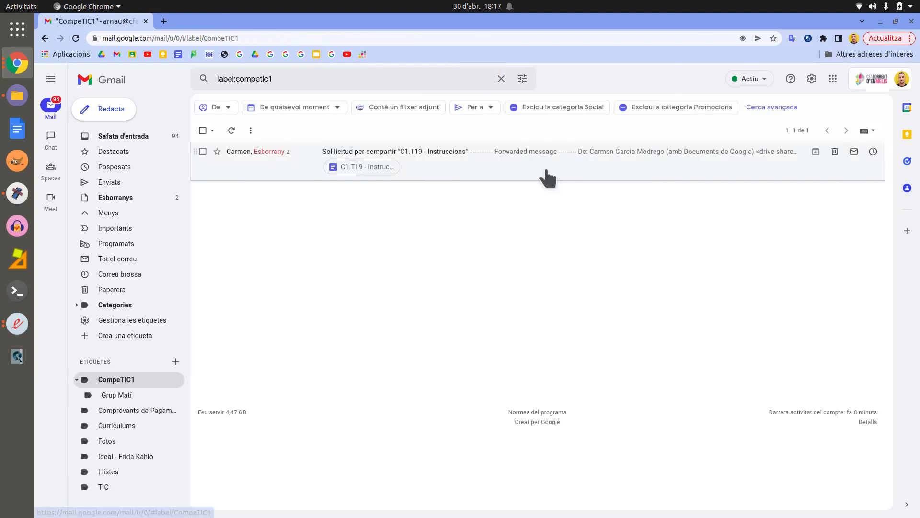
# Step: Open the C1.T19 access-request conversation listed under CompeTIC1
pyautogui.click(468, 164)
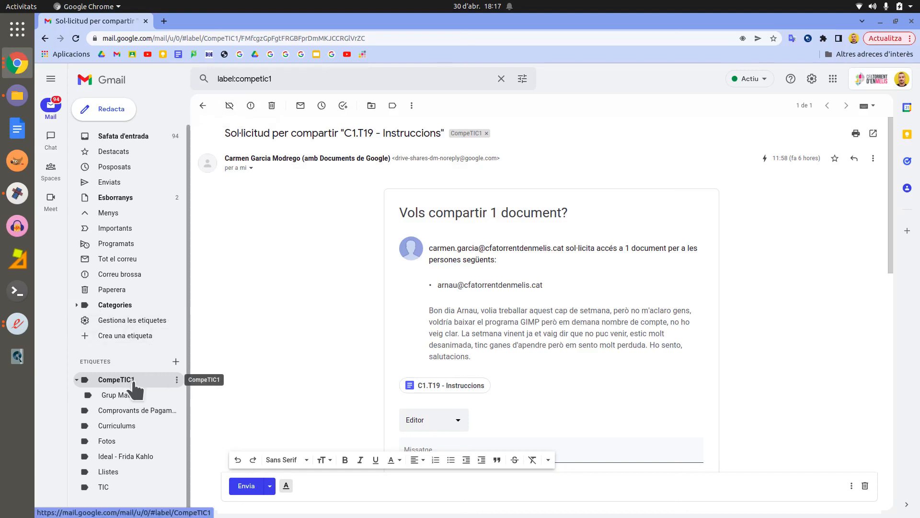
# Step: Colour the CompeTIC1 label blue, applying it to that label only ('Només l'etiqueta')
pyautogui.click(177, 380)
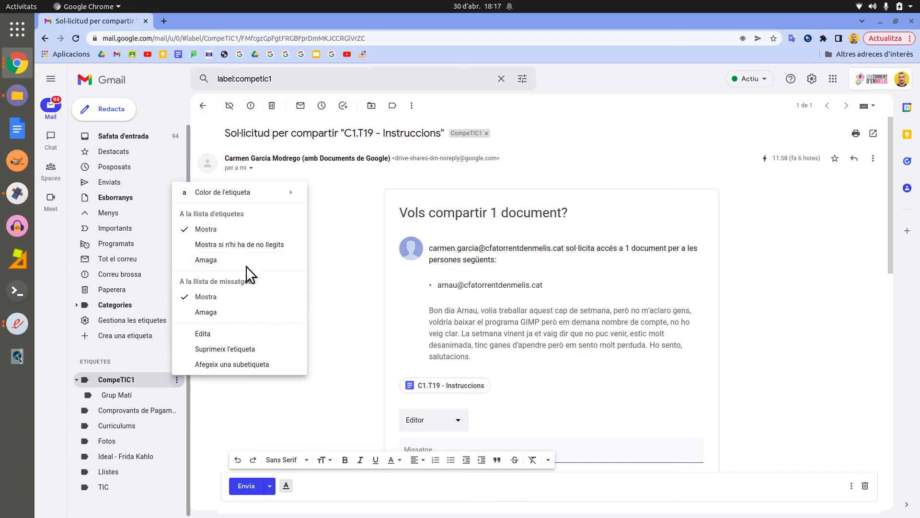
pyautogui.moveTo(259, 200)
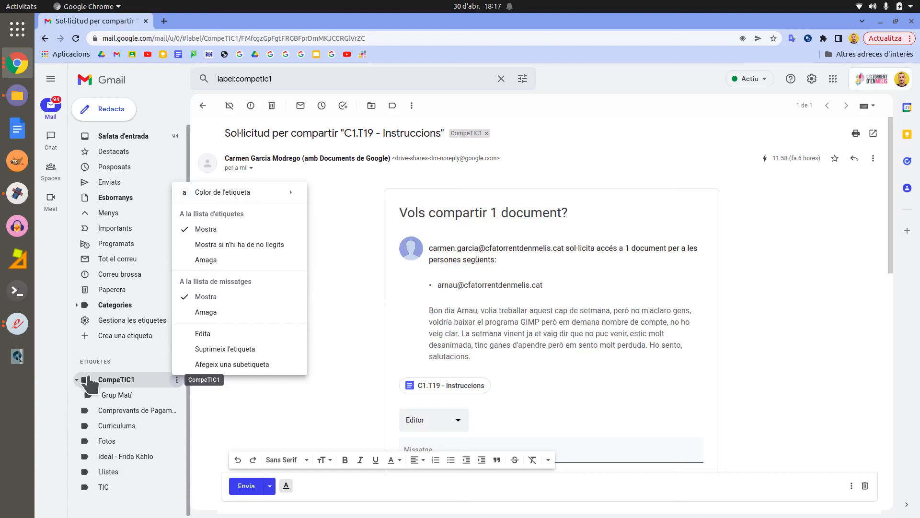
pyautogui.moveTo(290, 194)
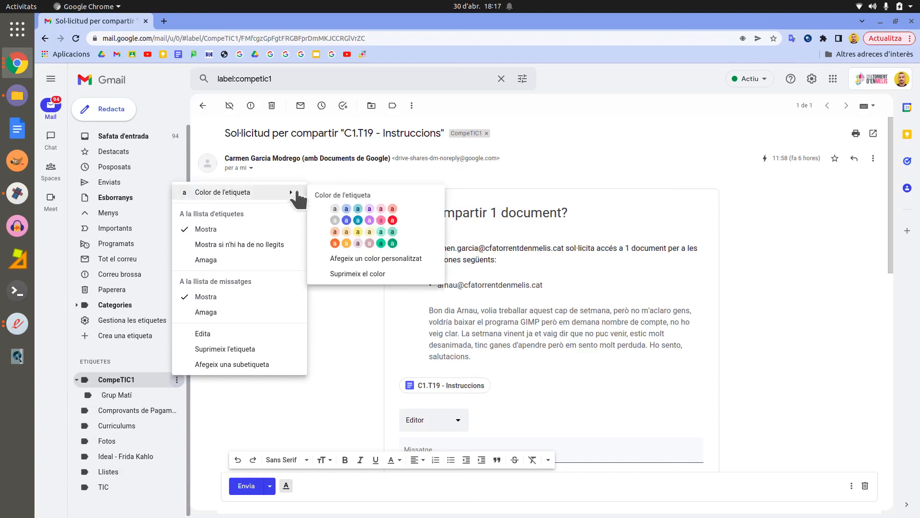
pyautogui.click(347, 221)
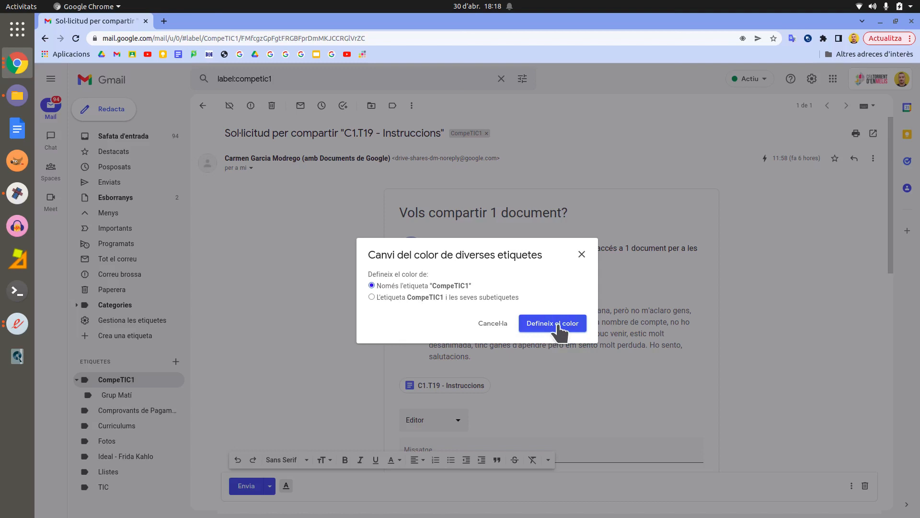
pyautogui.click(558, 326)
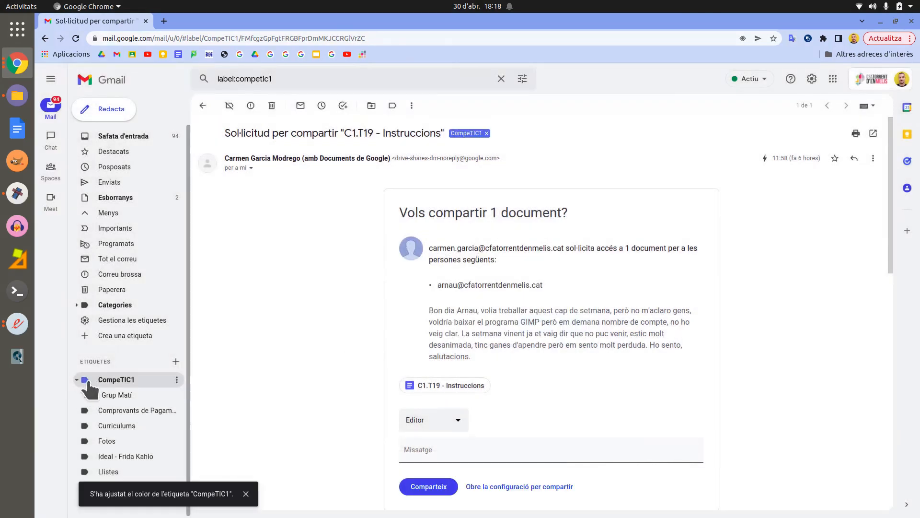
pyautogui.click(177, 380)
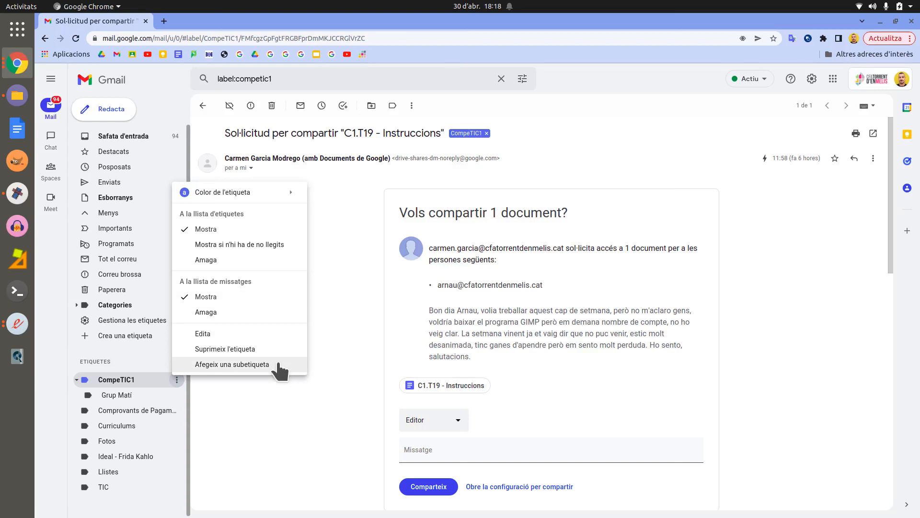
pyautogui.click(281, 393)
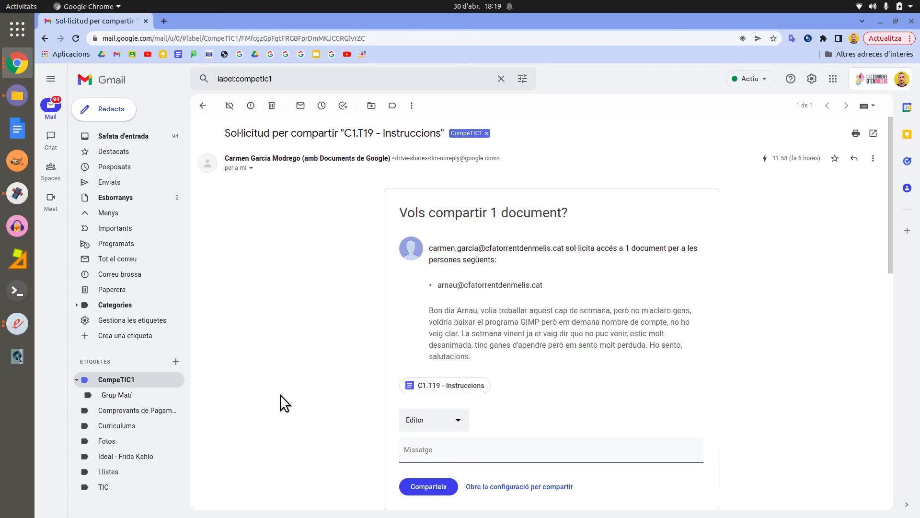
pyautogui.click(114, 115)
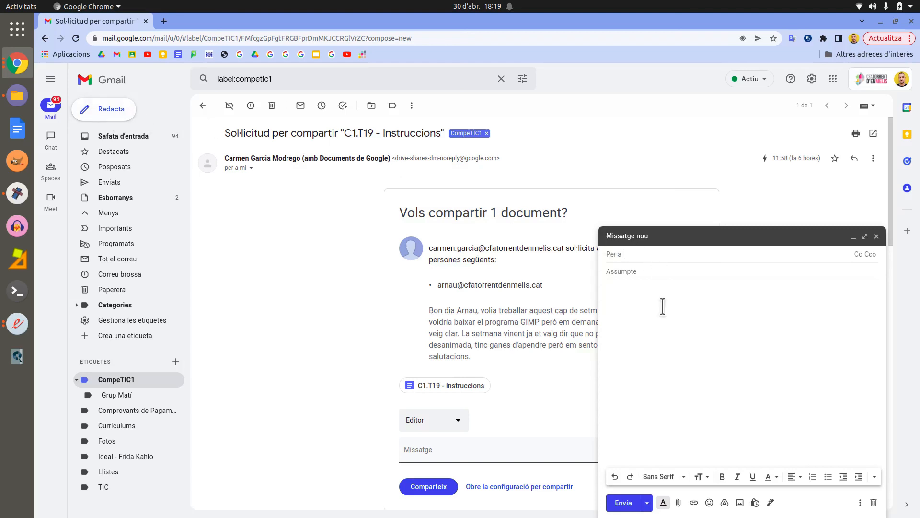
# Step: Add the suggested contact matching 'ar' as first recipient, then start typing a second contact
pyautogui.write('ar')
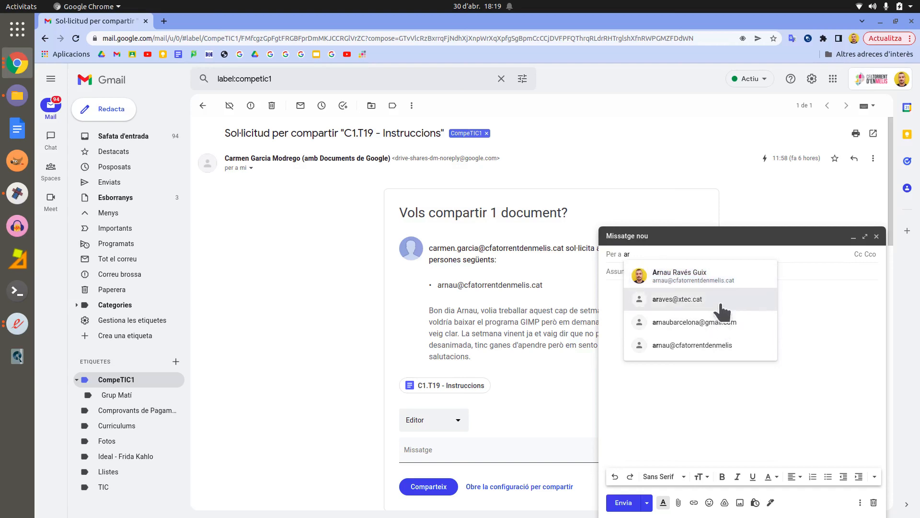
pyautogui.moveTo(721, 305)
pyautogui.moveTo(719, 328)
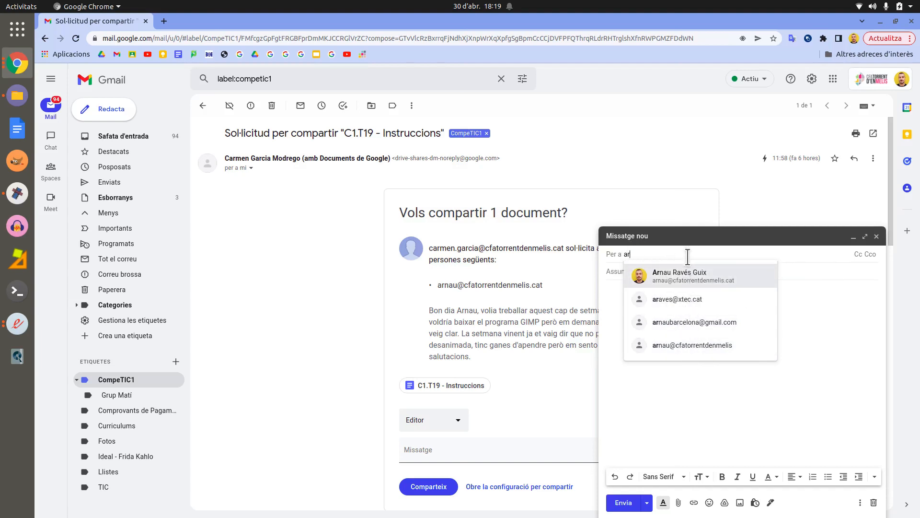
pyautogui.moveTo(695, 314)
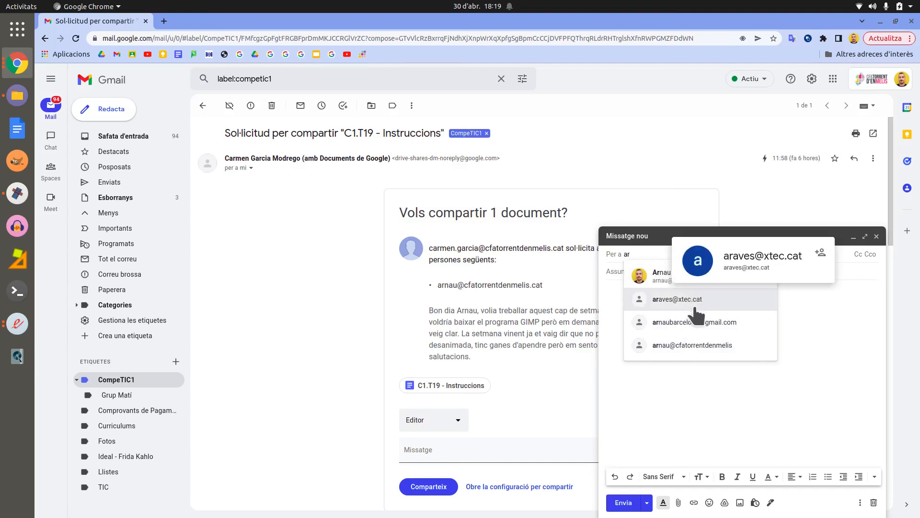
pyautogui.click(689, 302)
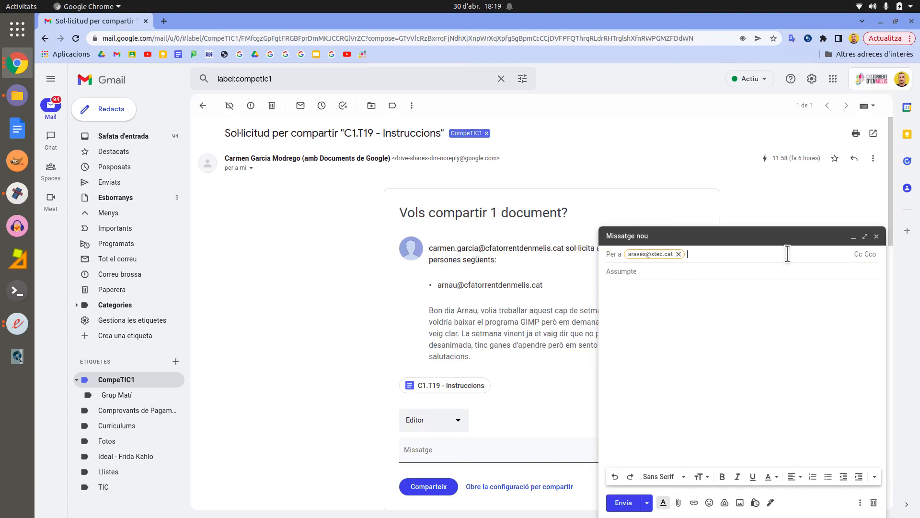
pyautogui.write('dolor')
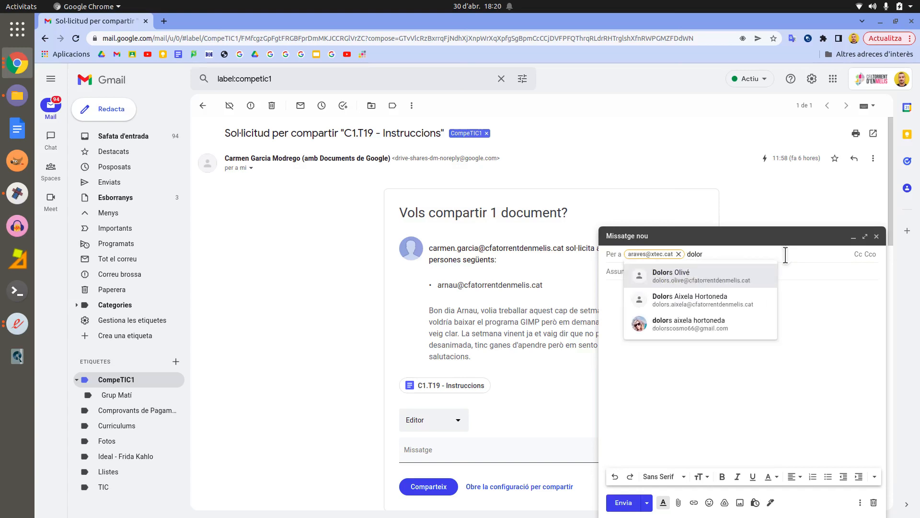
# Step: Add the suggested contact as second recipient and a typed Gmail address as third
pyautogui.click(743, 301)
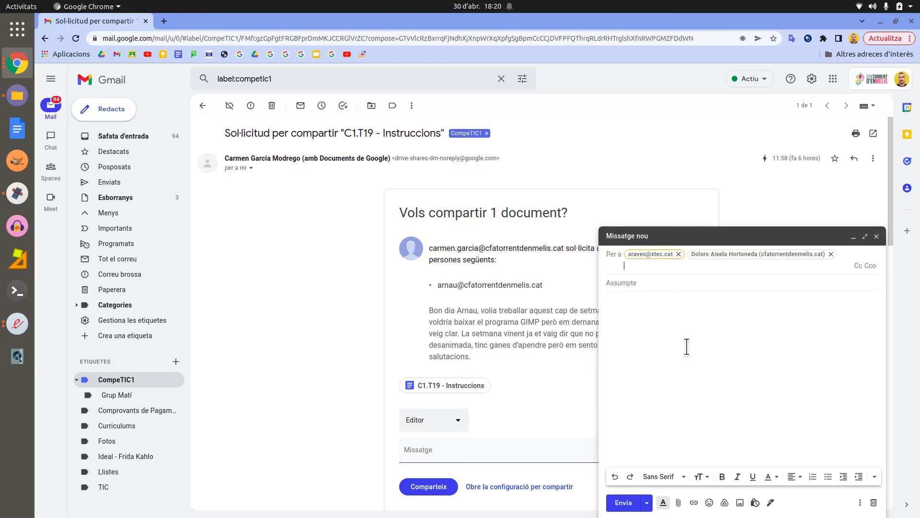
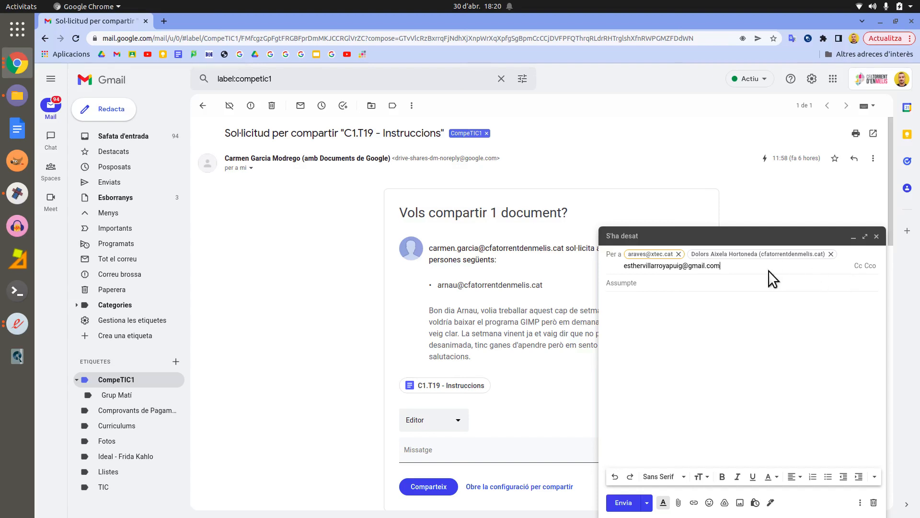
pyautogui.write(',')
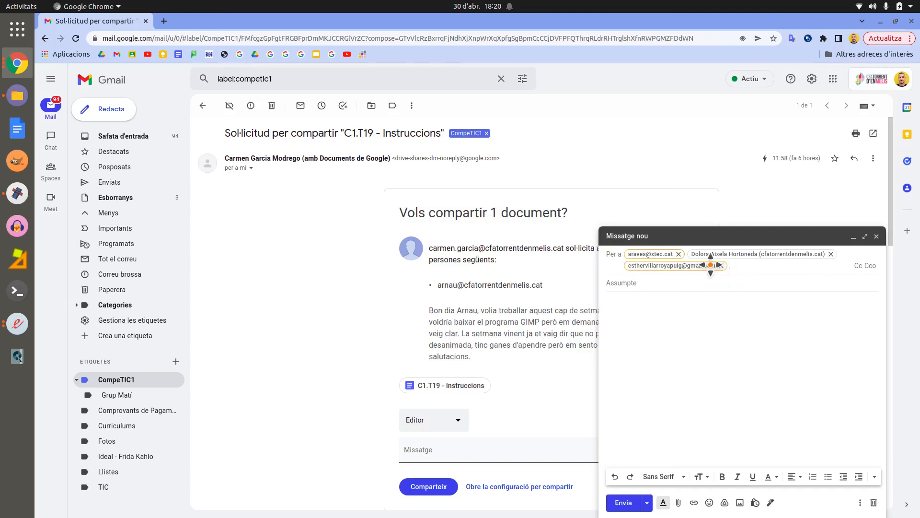
pyautogui.moveTo(724, 267)
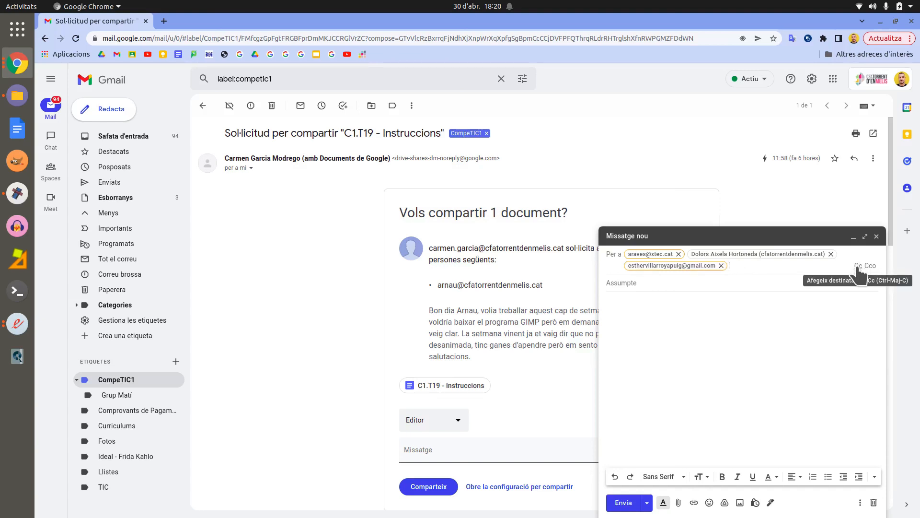
pyautogui.moveTo(649, 254)
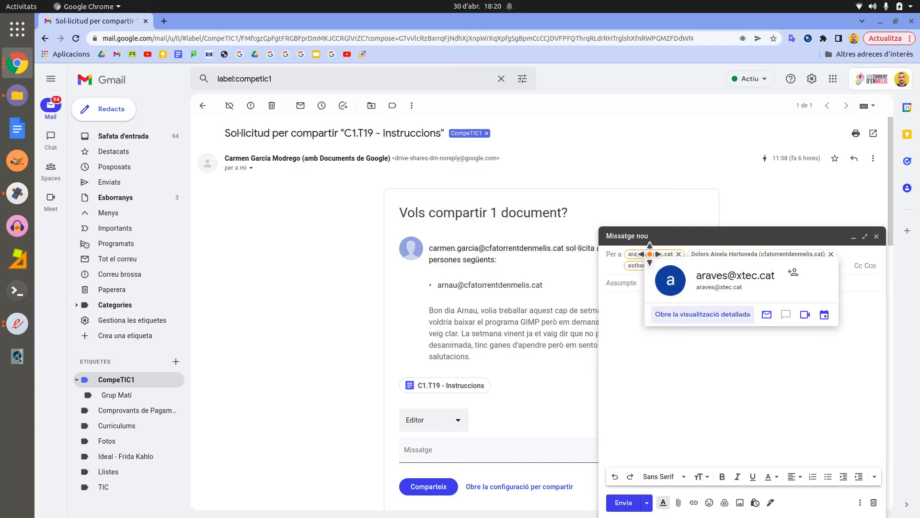
pyautogui.moveTo(710, 251)
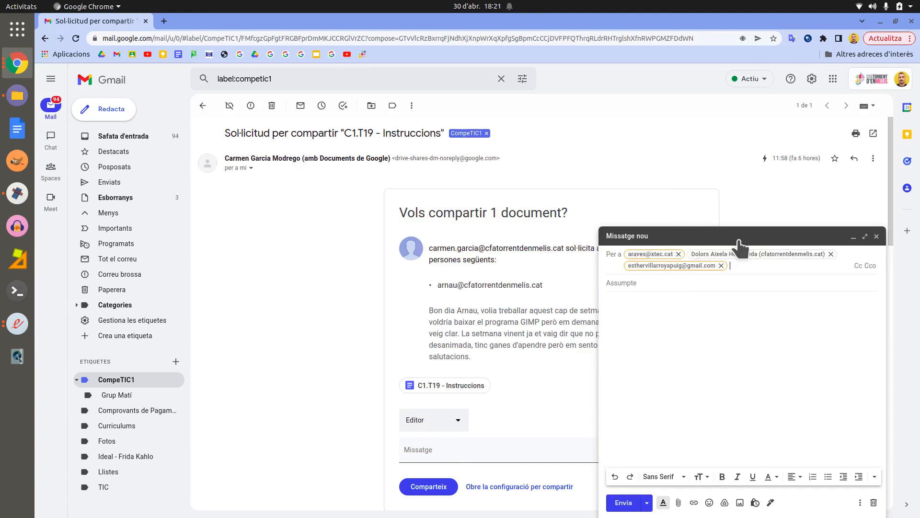
pyautogui.click(870, 266)
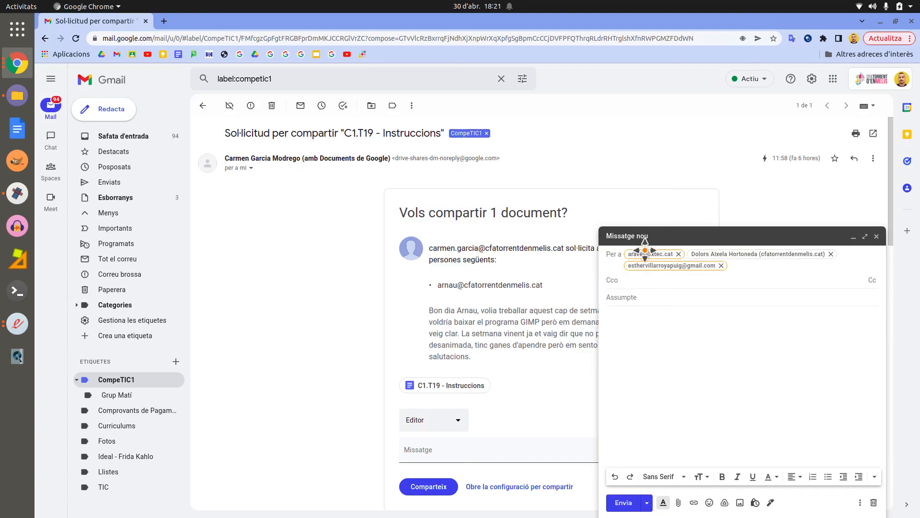
pyautogui.click(650, 299)
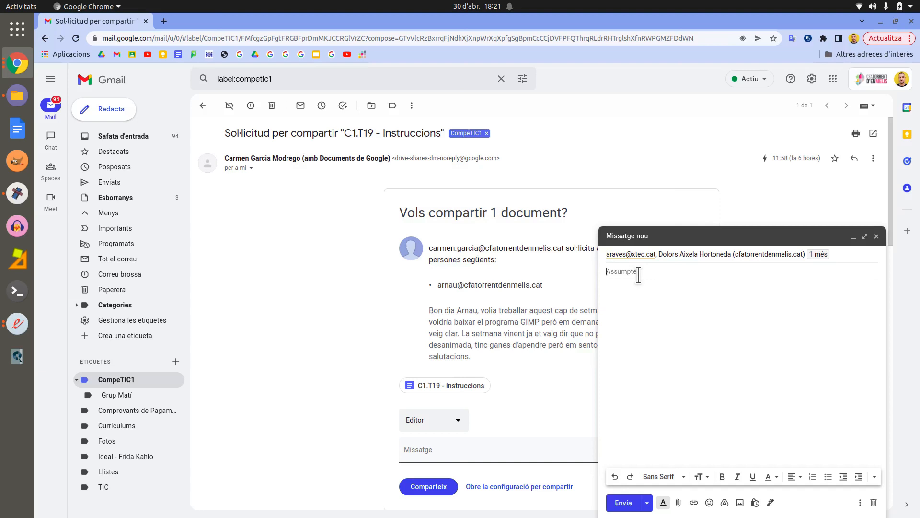
# Step: Enter the subject 'Deures de la Tasca 21'
pyautogui.write('D')
pyautogui.press('BackSpace')
pyautogui.write('Deures de la Tasca 21')
pyautogui.press('Tab')
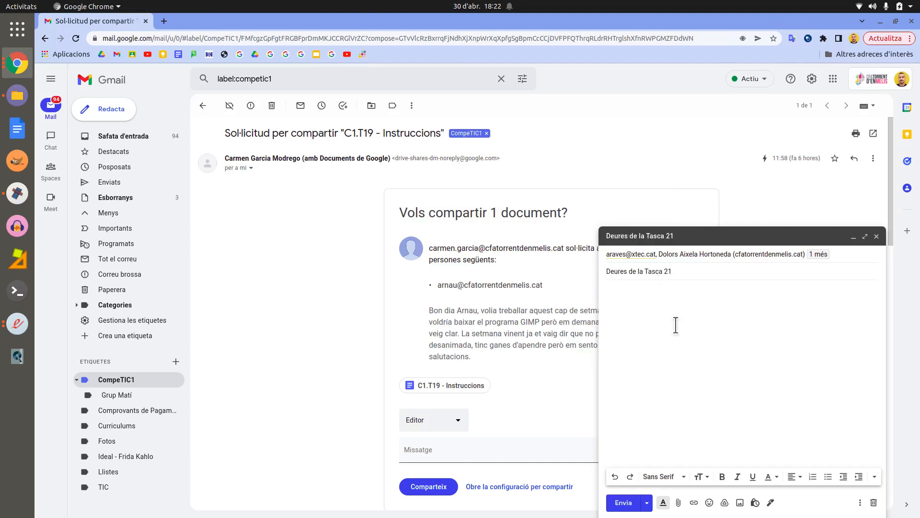
# Step: Write a Catalan body greeting the recipient, praising the homework, signed 'Una abraçada'
pyautogui.write('Hola Dolors,  ')
pyautogui.write('He estat revisant')
pyautogui.write(' els teus deure')
pyautogui.write('s i et vul')
pyautogui.press('BackSpace')
pyautogui.press('BackSpace')
pyautogui.write('vull felicitar per la teina ben feta.')
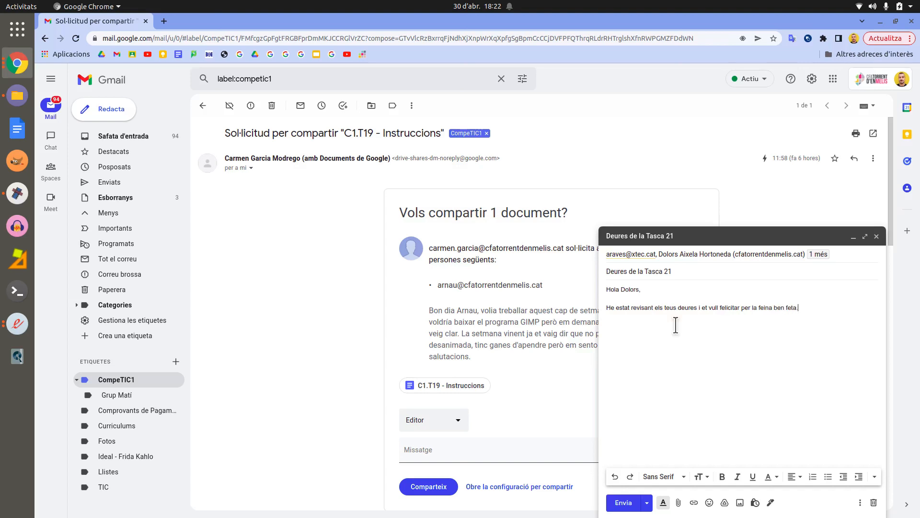
pyautogui.press('Return')
pyautogui.write('Una abraçad')
# Step: Format the selected body text as Trebuchet MS, Enorme size, bold and italic
pyautogui.moveTo(672, 334); pyautogui.dragTo(603, 280)
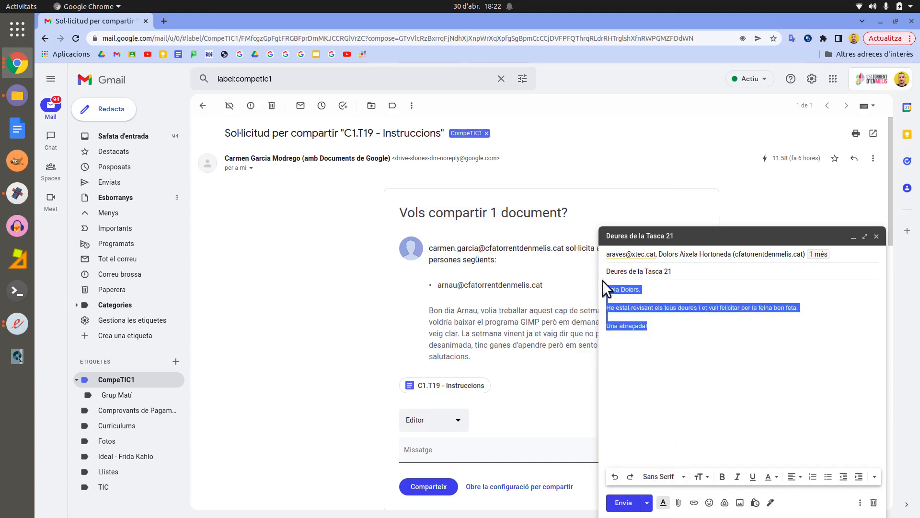
pyautogui.click(681, 477)
pyautogui.click(677, 354)
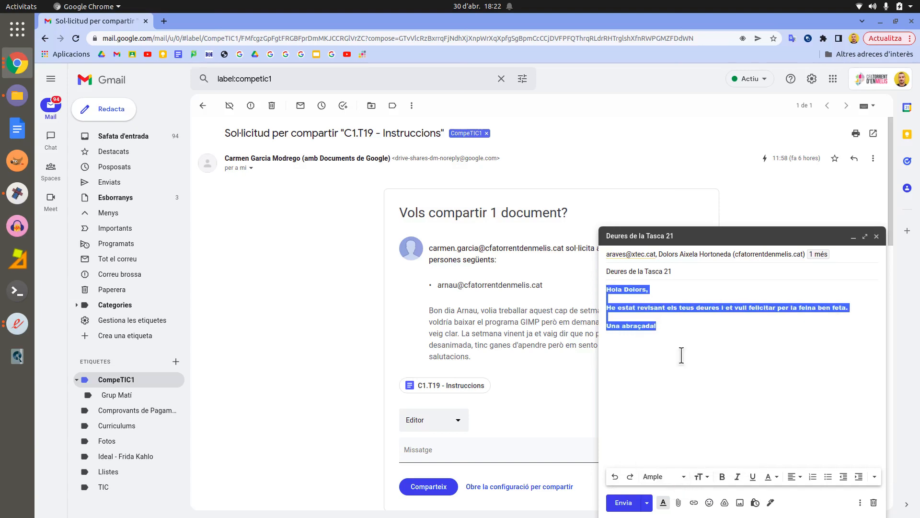
pyautogui.click(679, 477)
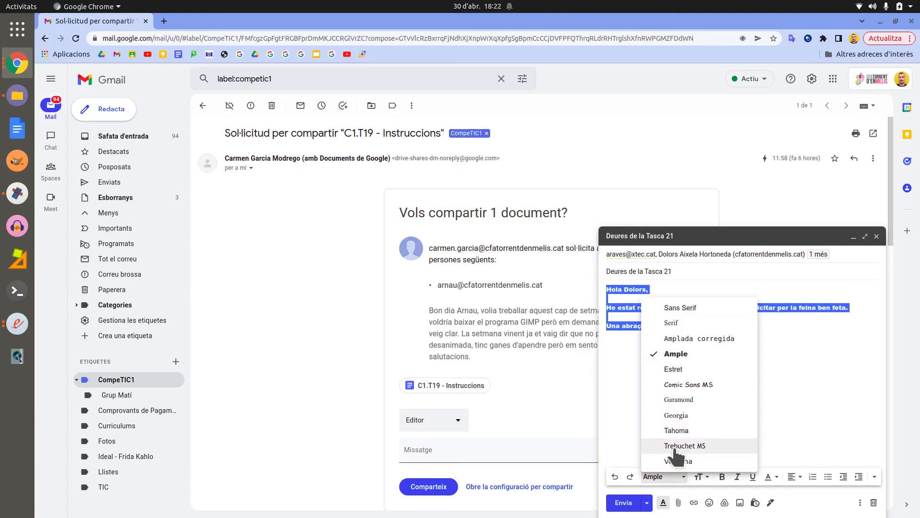
pyautogui.click(680, 446)
pyautogui.click(704, 477)
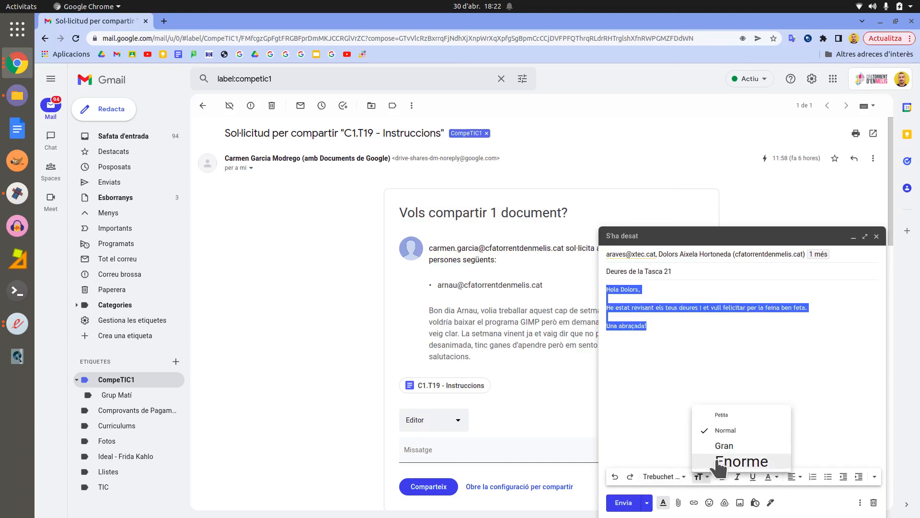
pyautogui.click(709, 460)
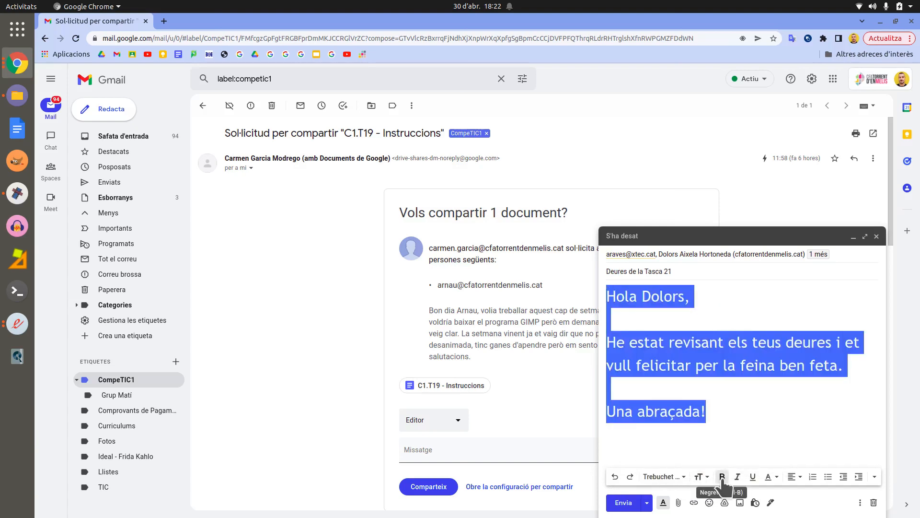
pyautogui.click(723, 476)
pyautogui.click(739, 478)
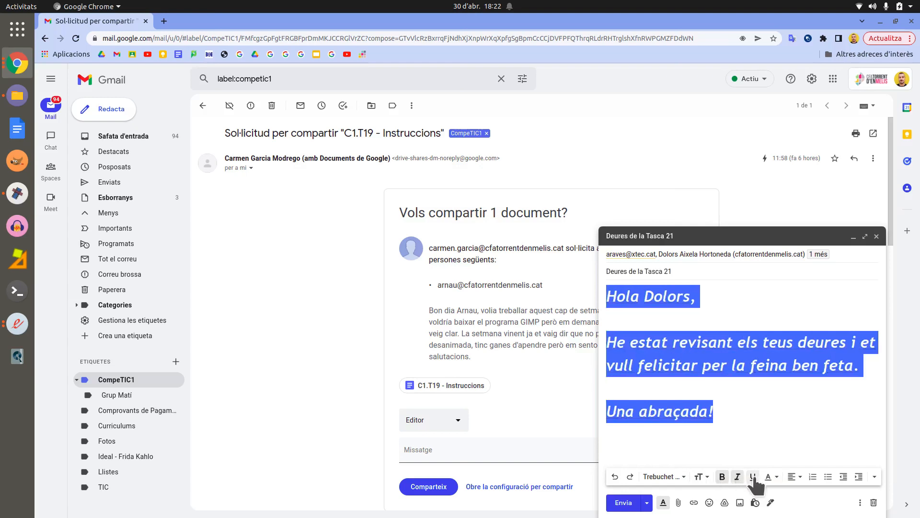
pyautogui.click(770, 477)
# Step: Colour the body text purple, then red, and give it a green background
pyautogui.click(762, 453)
pyautogui.click(762, 413)
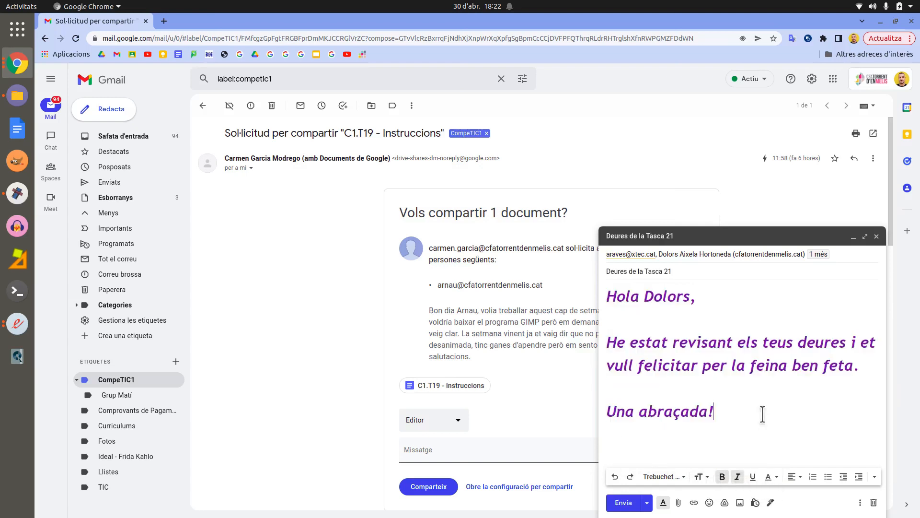
pyautogui.moveTo(754, 427); pyautogui.dragTo(595, 295)
pyautogui.click(776, 477)
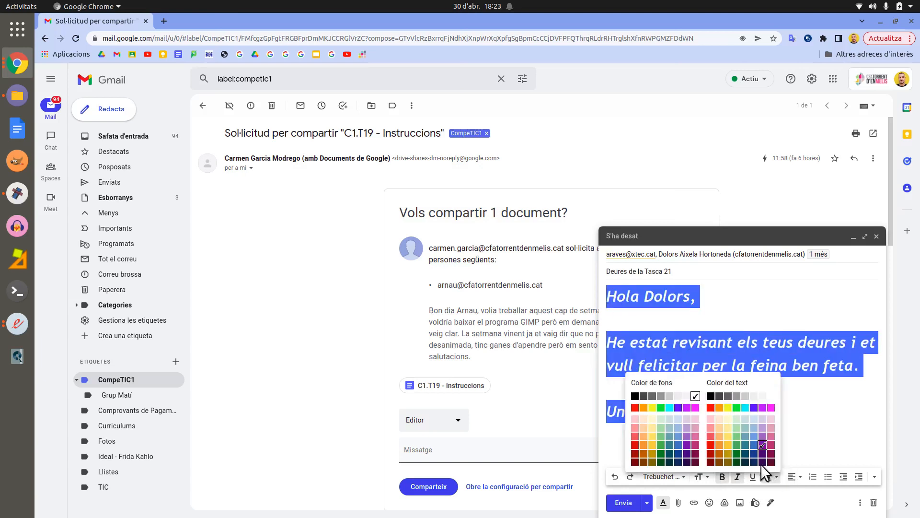
pyautogui.click(711, 436)
pyautogui.click(749, 433)
pyautogui.hotkey('ctrl', 'a')
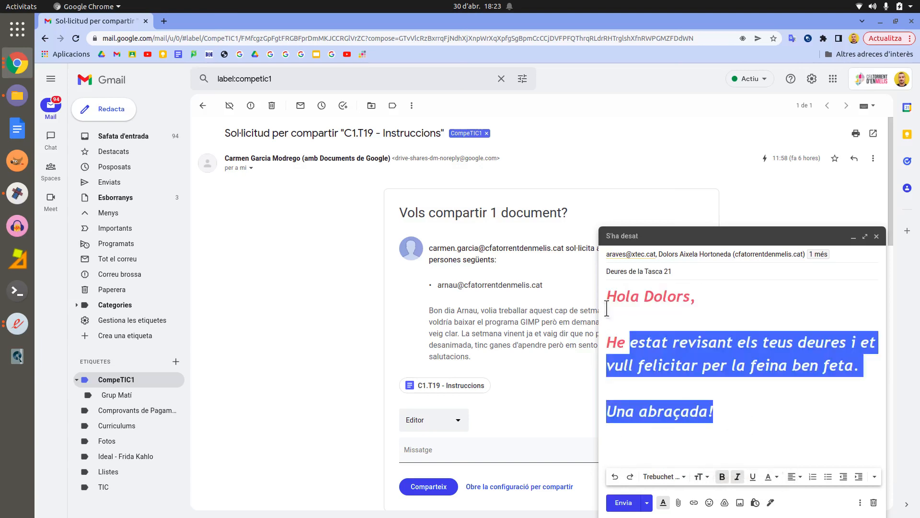
pyautogui.click(775, 477)
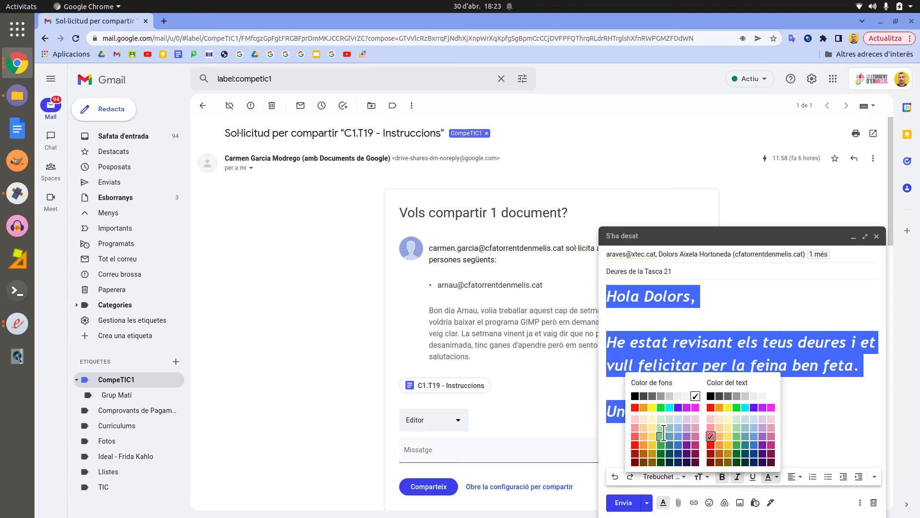
pyautogui.click(667, 441)
pyautogui.click(754, 424)
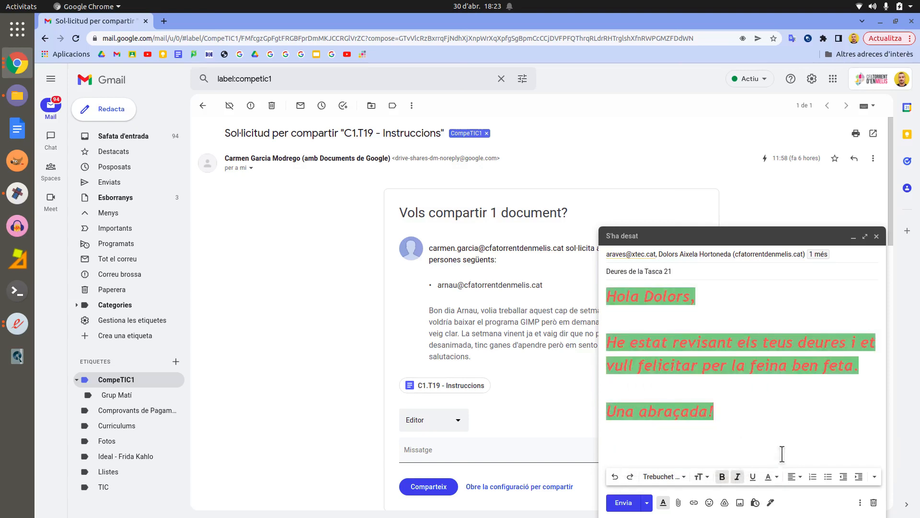
# Step: Try centre and right alignment on the body, then set it back to left
pyautogui.moveTo(748, 412); pyautogui.dragTo(604, 303)
pyautogui.click(795, 477)
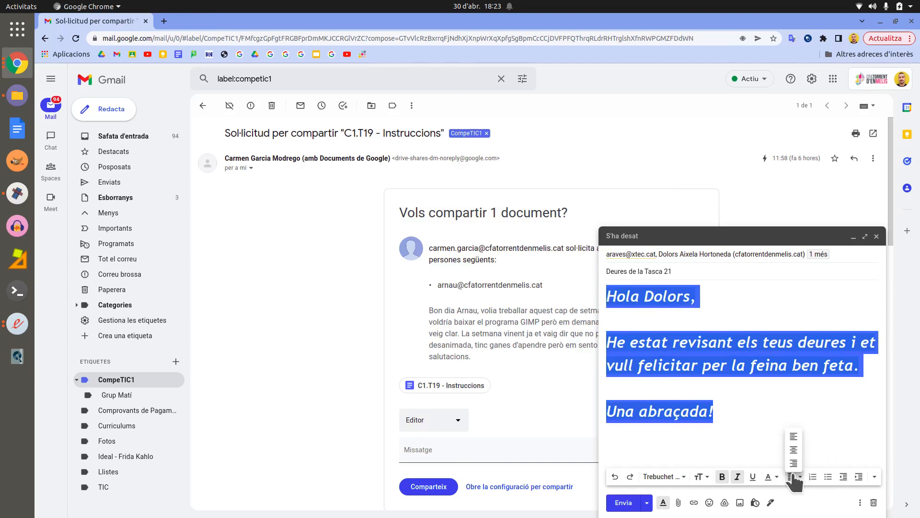
pyautogui.click(794, 445)
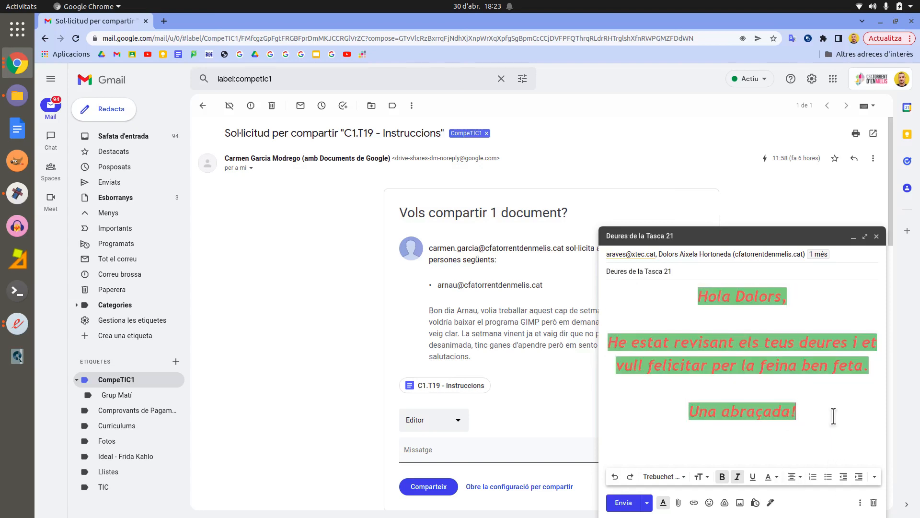
pyautogui.click(795, 476)
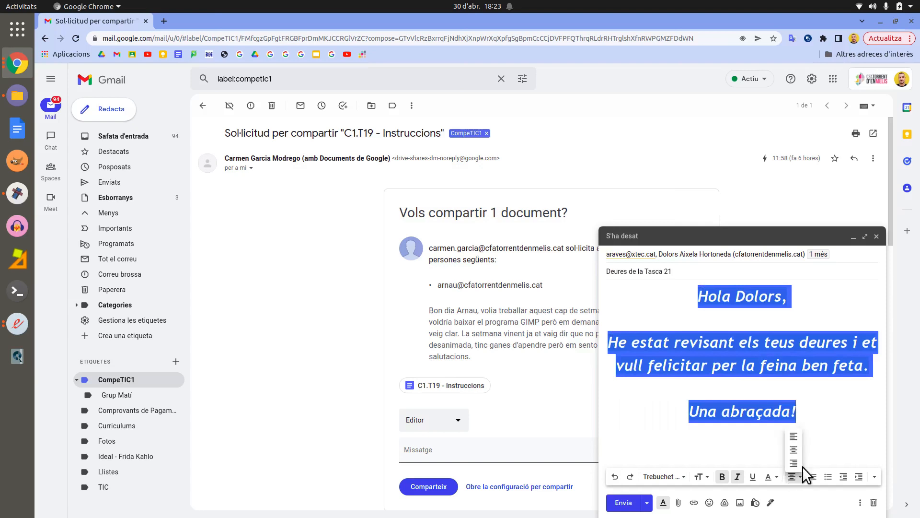
pyautogui.click(795, 463)
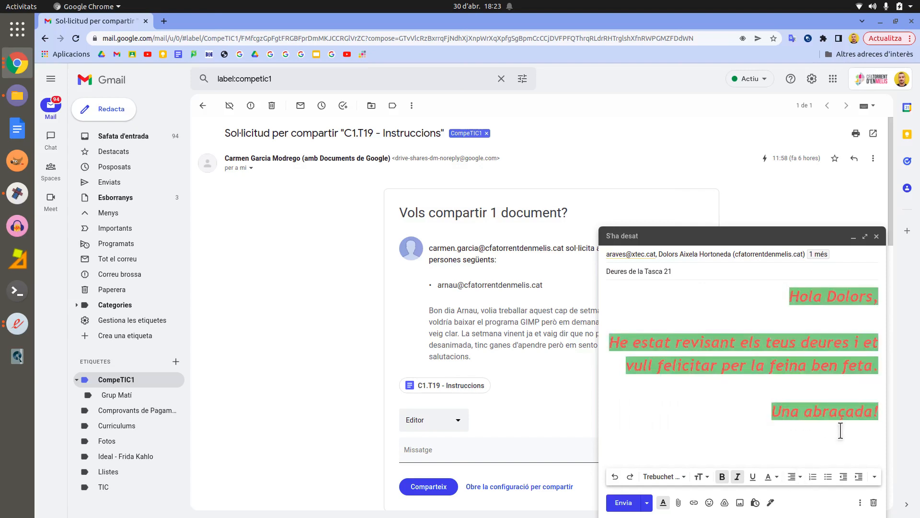
pyautogui.click(789, 477)
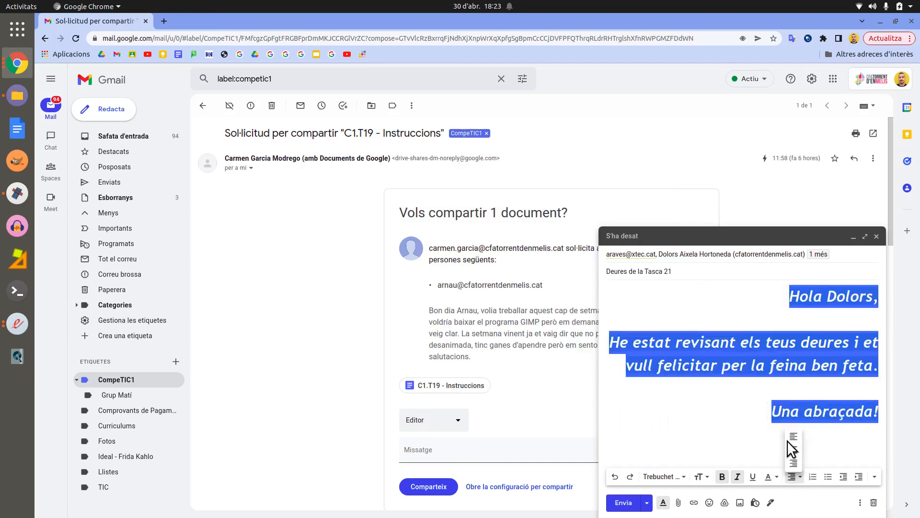
pyautogui.click(788, 438)
pyautogui.click(763, 407)
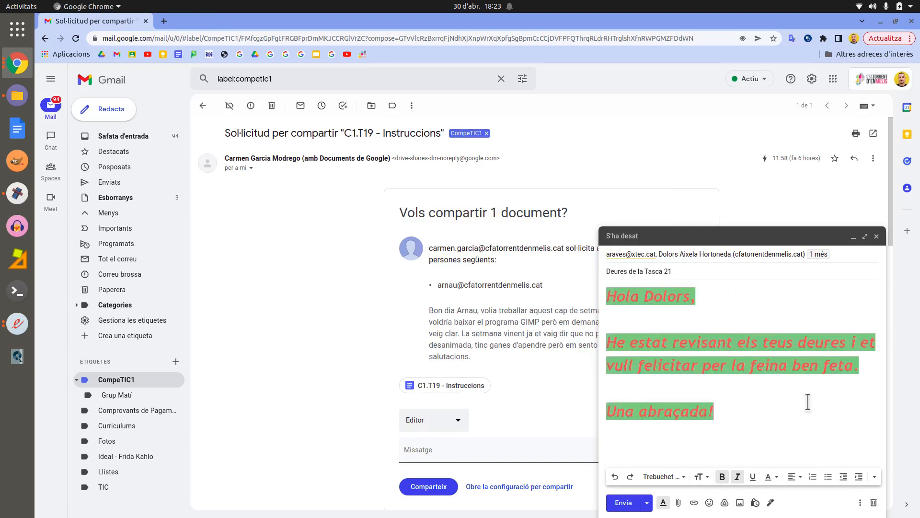
# Step: Add two blank lines and type Punt 1, Punt 2 and Punt 3 on separate lines
pyautogui.press('Return')
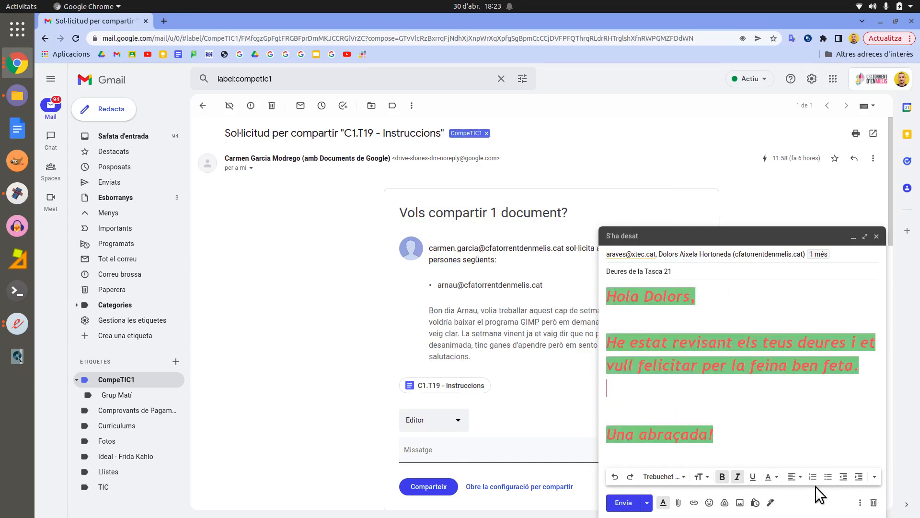
pyautogui.press('Return')
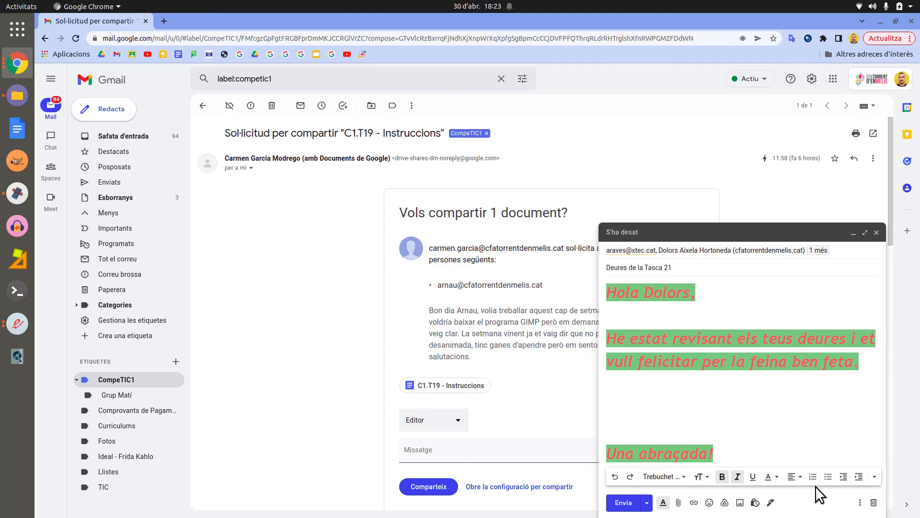
pyautogui.write('Punt 1')
pyautogui.press('Return')
pyautogui.write('Punt 2')
pyautogui.press('Return')
pyautogui.write('Punt 3')
# Step: Make the Punt lines a numbered list, then switch them to a bulleted list
pyautogui.moveTo(671, 410); pyautogui.dragTo(606, 363)
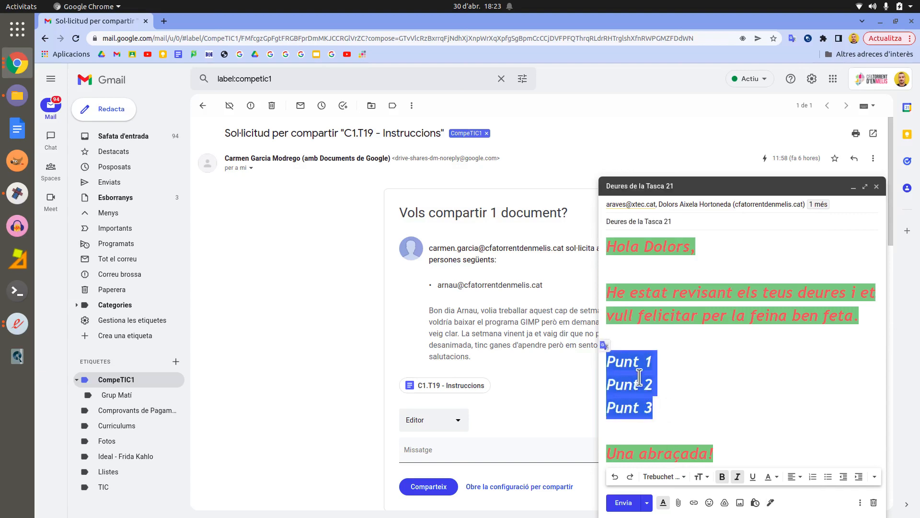
pyautogui.click(813, 477)
pyautogui.click(713, 385)
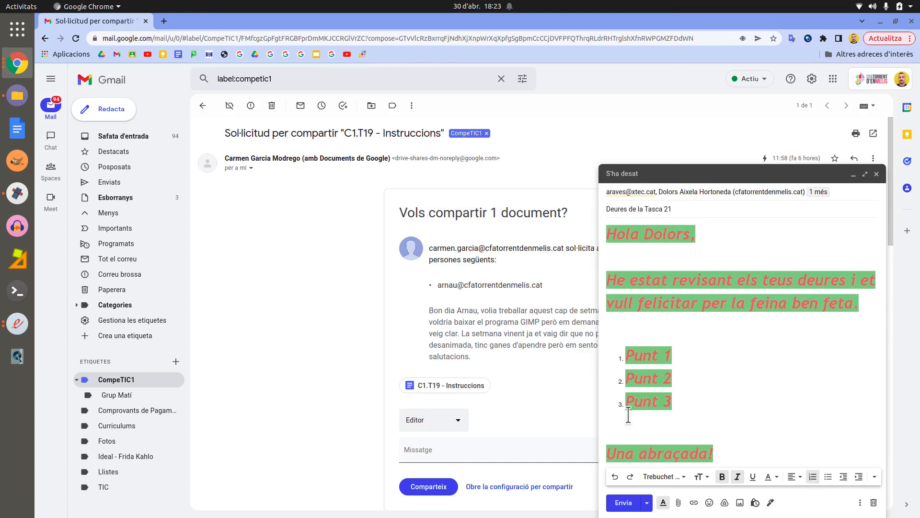
pyautogui.moveTo(673, 403); pyautogui.dragTo(621, 353)
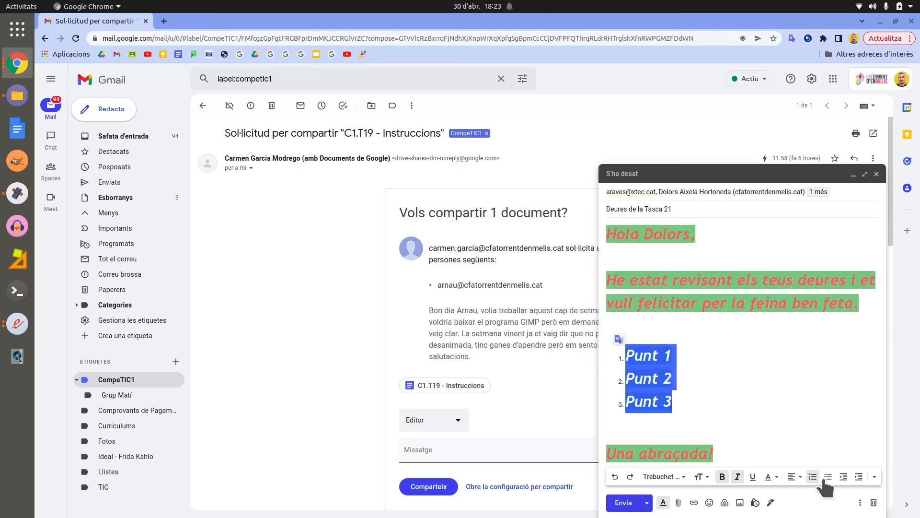
pyautogui.click(829, 476)
pyautogui.click(719, 412)
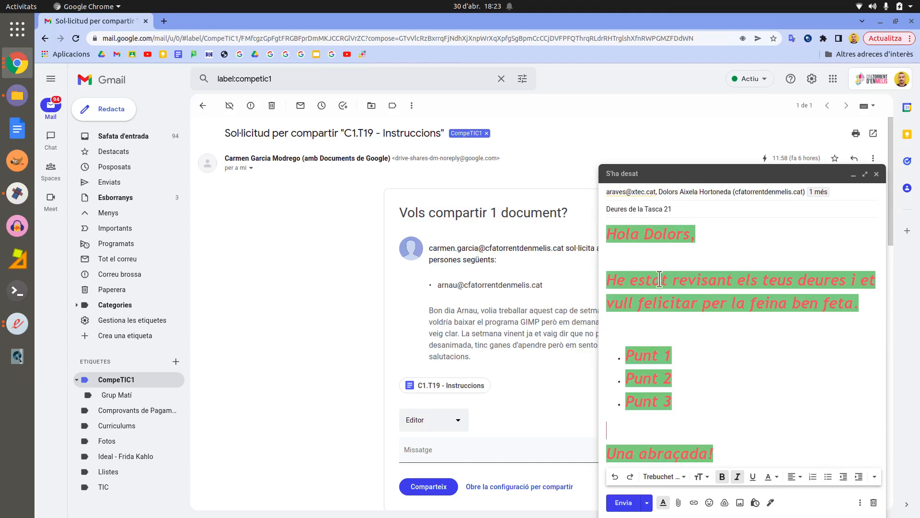
pyautogui.moveTo(605, 278); pyautogui.dragTo(860, 303)
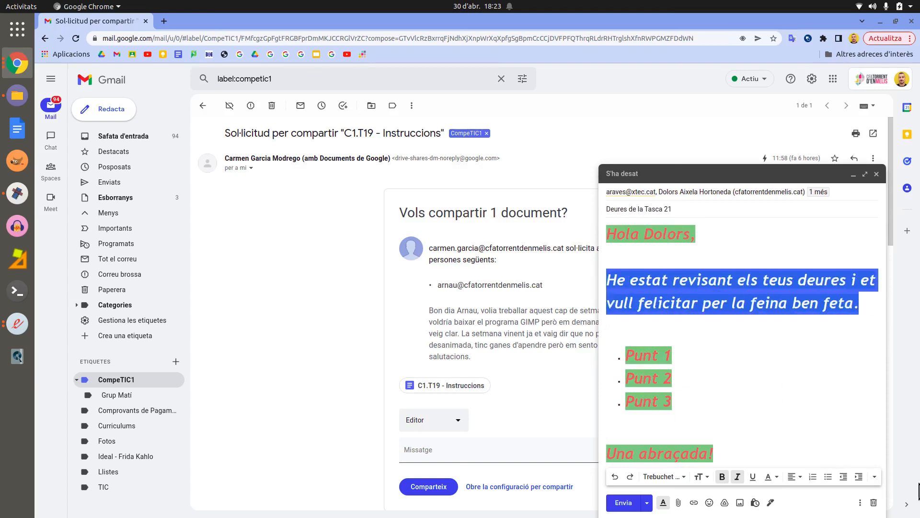
# Step: Indent and un-indent the paragraph, then remove all formatting from the whole body
pyautogui.click(859, 477)
pyautogui.click(843, 476)
pyautogui.click(875, 477)
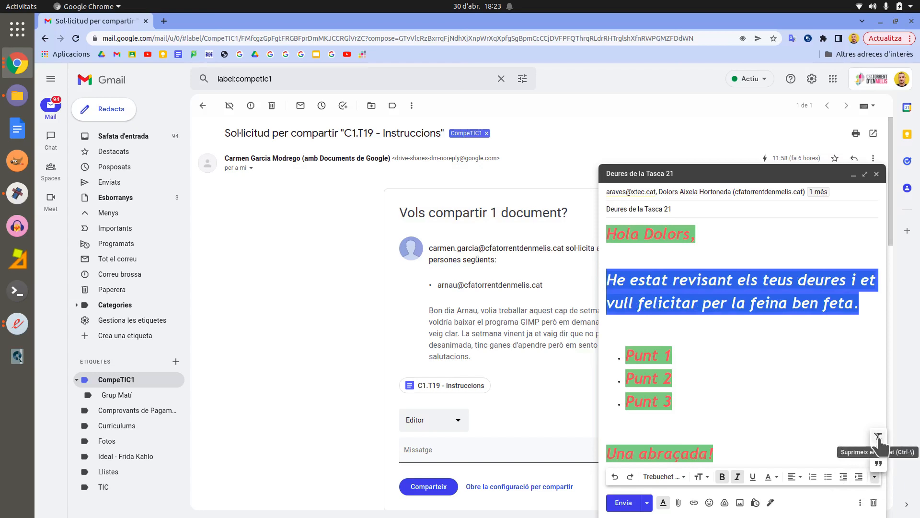
pyautogui.click(605, 235)
pyautogui.moveTo(605, 234); pyautogui.dragTo(748, 452)
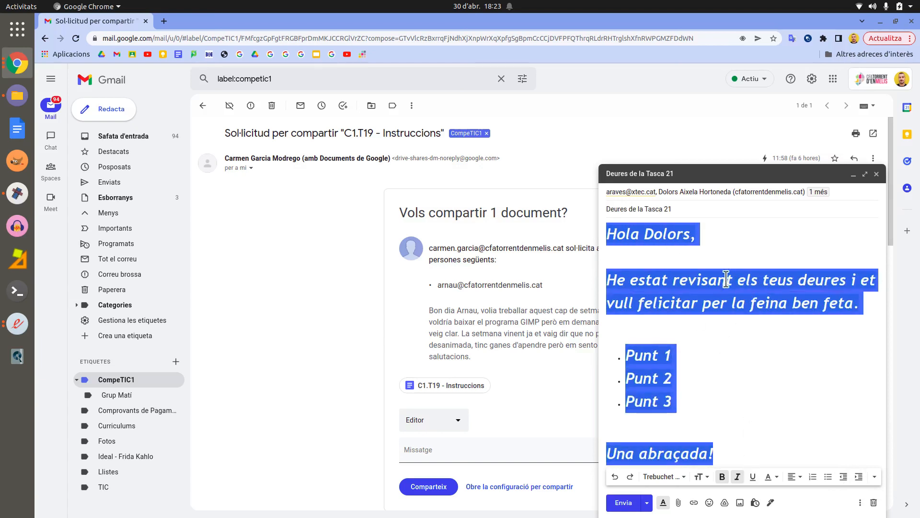
pyautogui.click(874, 477)
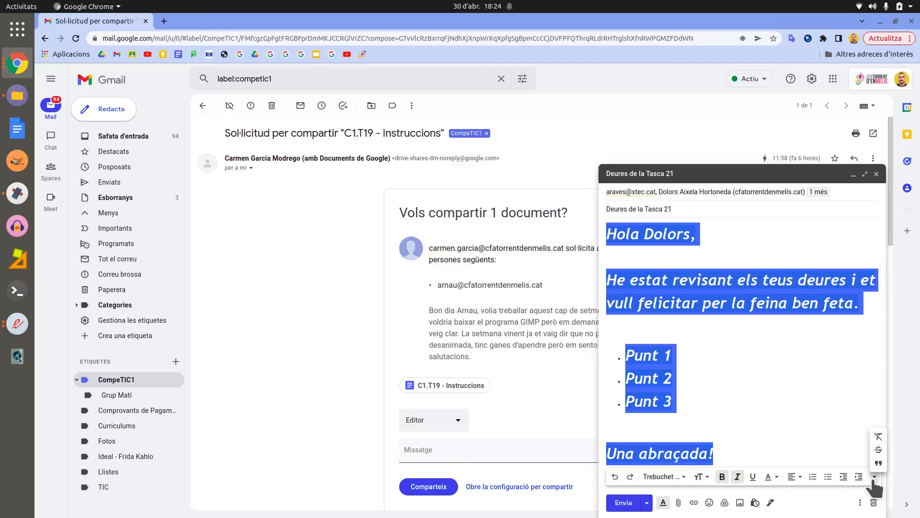
pyautogui.click(878, 436)
pyautogui.click(782, 405)
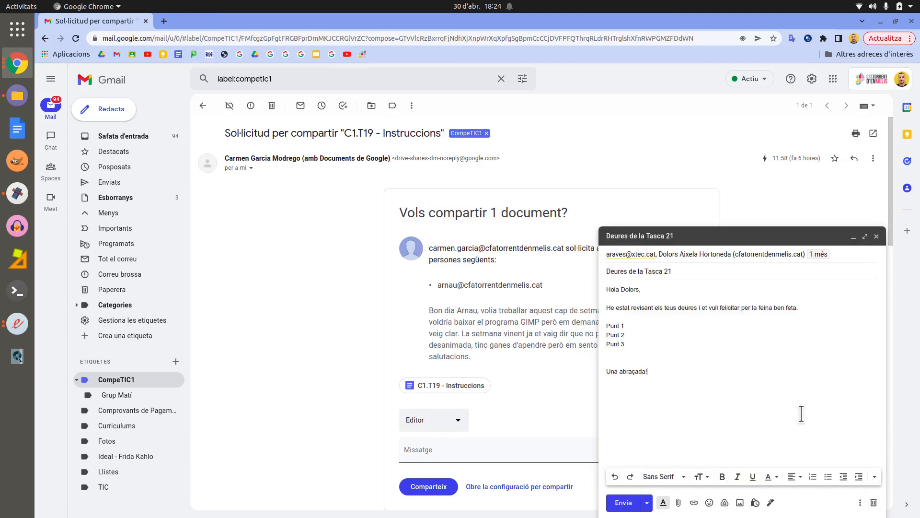
# Step: Apply strikethrough to the whole body, then format it as a quote
pyautogui.moveTo(802, 410); pyautogui.dragTo(603, 284)
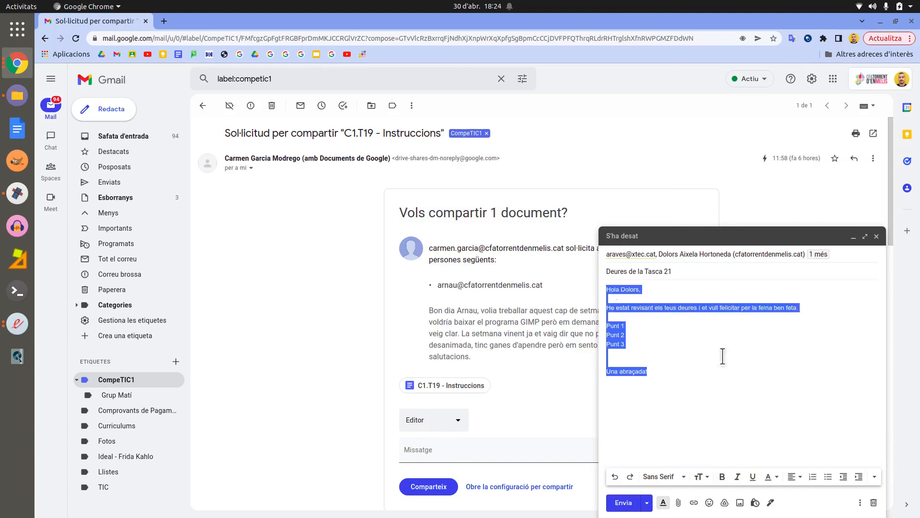
pyautogui.click(875, 476)
pyautogui.click(878, 452)
pyautogui.click(736, 380)
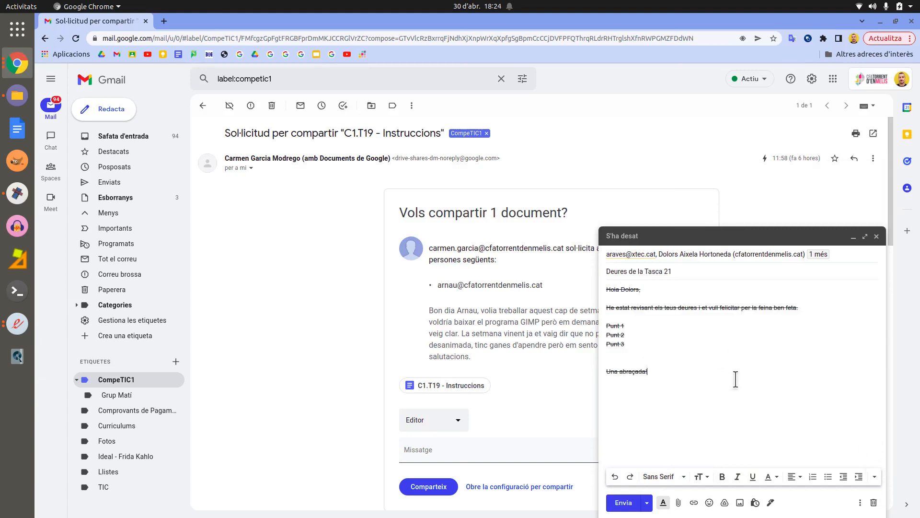
pyautogui.moveTo(736, 380); pyautogui.dragTo(595, 286)
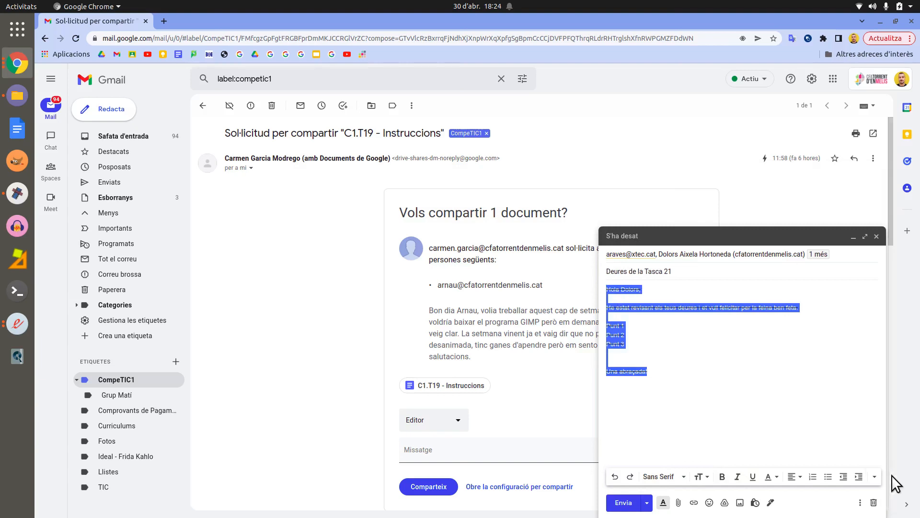
pyautogui.click(875, 477)
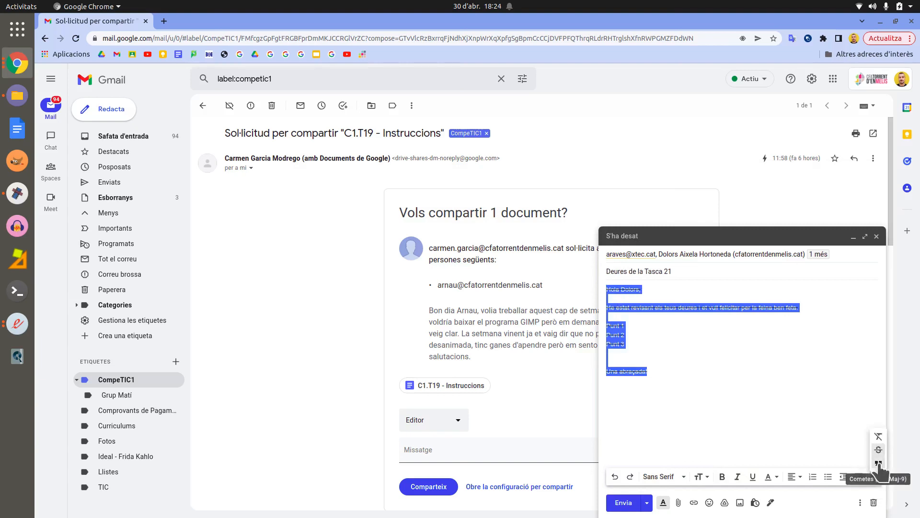
pyautogui.click(879, 462)
pyautogui.click(794, 412)
# Step: Remove the strikethrough, delete the quote marker, and hide the formatting toolbar
pyautogui.moveTo(610, 290); pyautogui.dragTo(664, 290)
pyautogui.click(665, 290)
pyautogui.moveTo(672, 376); pyautogui.dragTo(605, 287)
pyautogui.click(875, 477)
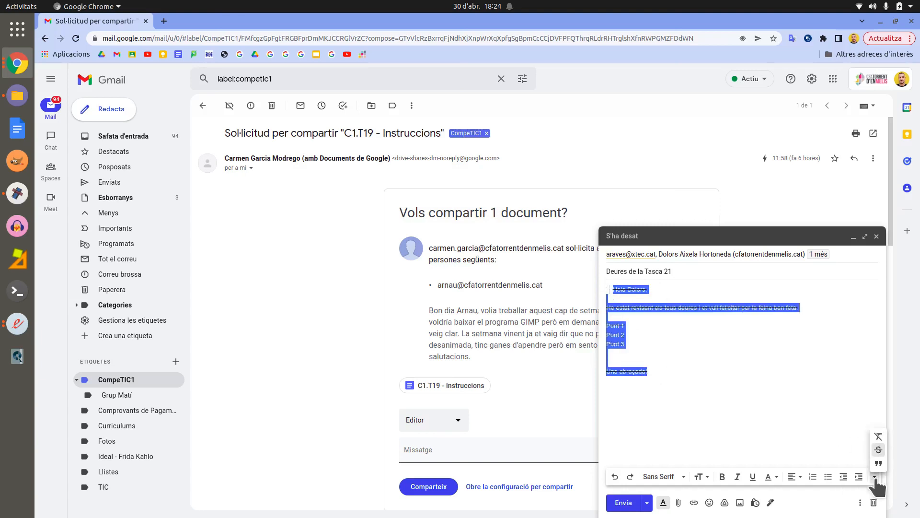
pyautogui.click(876, 437)
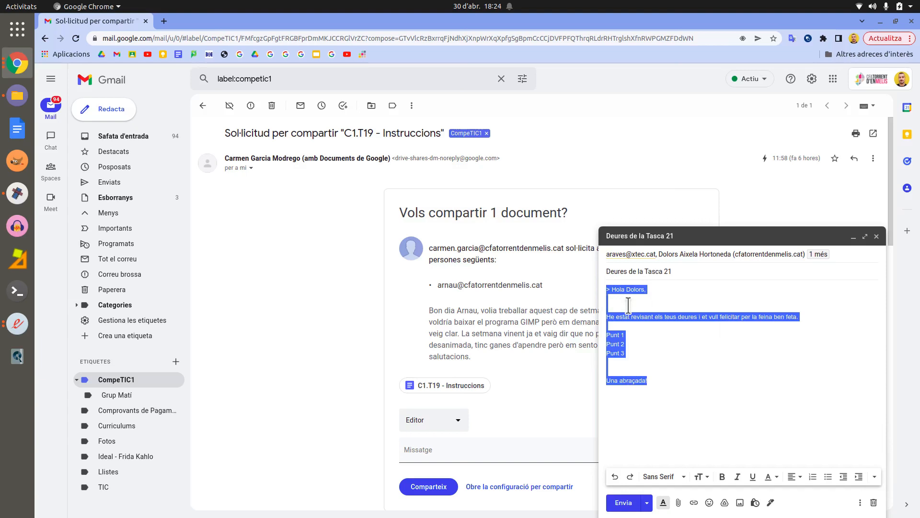
pyautogui.click(614, 290)
pyautogui.press('BackSpace')
pyautogui.press('BackSpace')
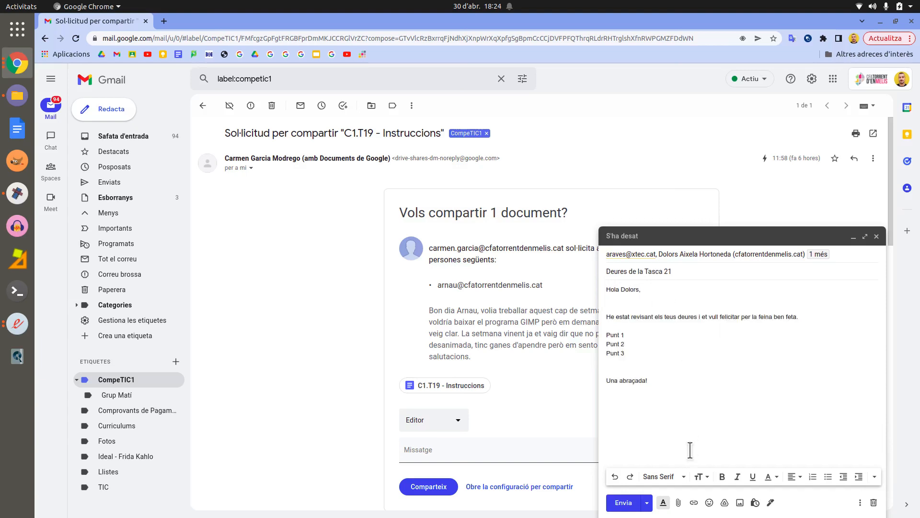
pyautogui.click(664, 503)
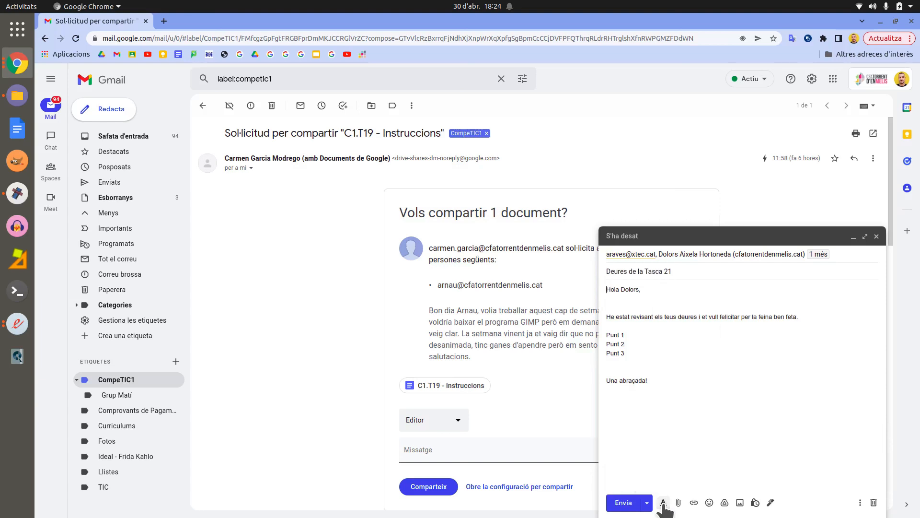
pyautogui.click(664, 503)
pyautogui.click(663, 504)
pyautogui.click(663, 503)
pyautogui.click(663, 503)
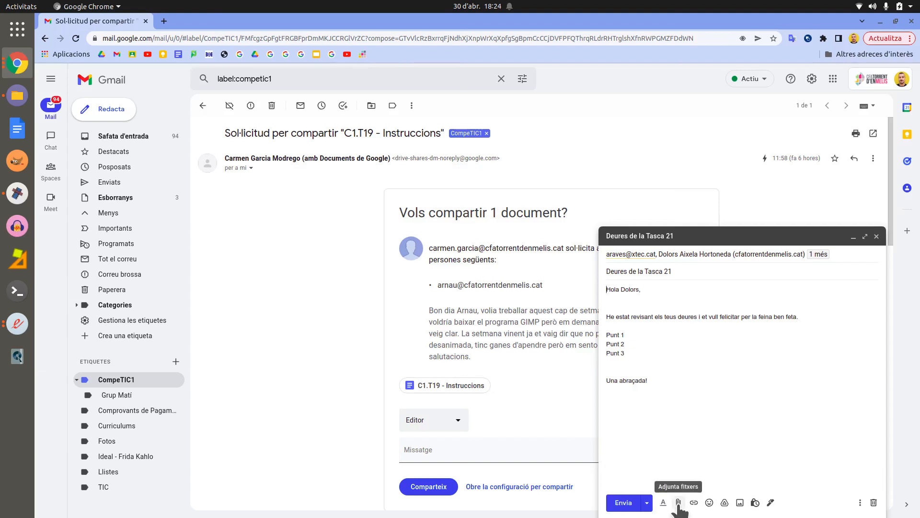
# Step: Attach plantilla_c3.kdenlive from the Videos folder, then remove the attachment
pyautogui.click(678, 503)
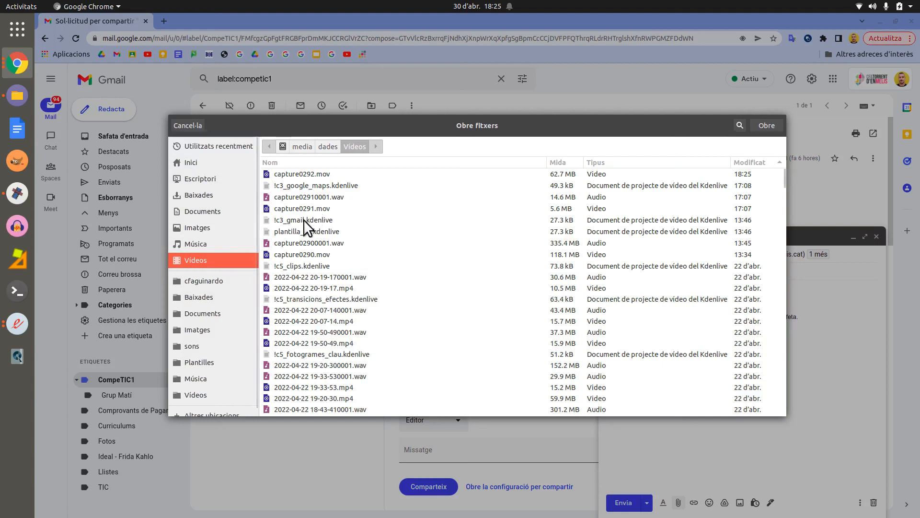
pyautogui.click(294, 230)
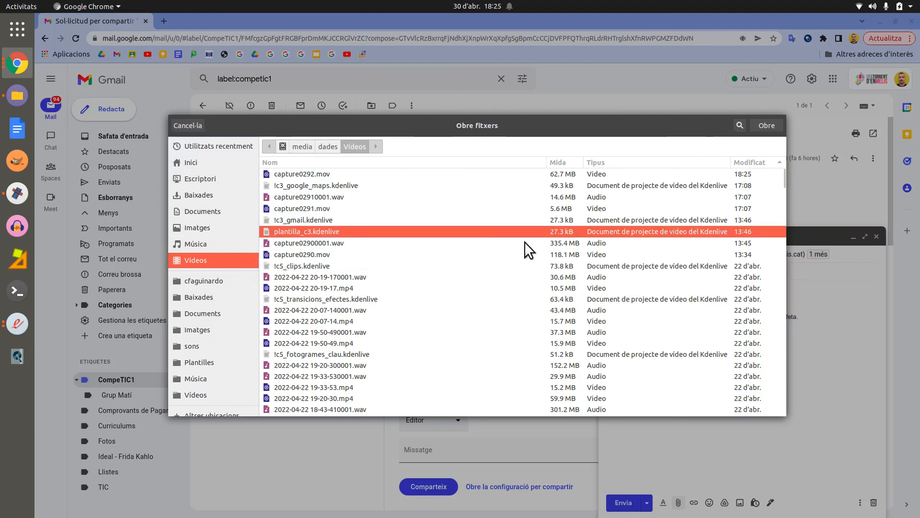
pyautogui.click(769, 125)
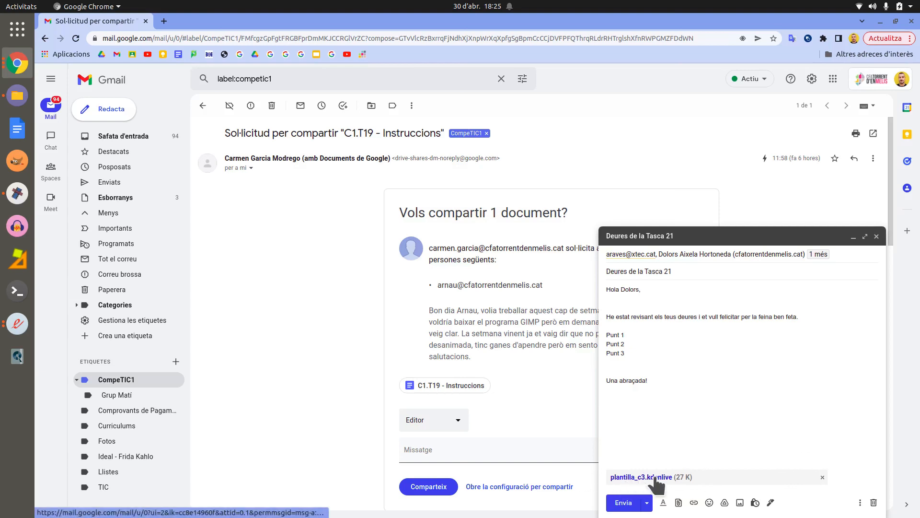
pyautogui.click(823, 477)
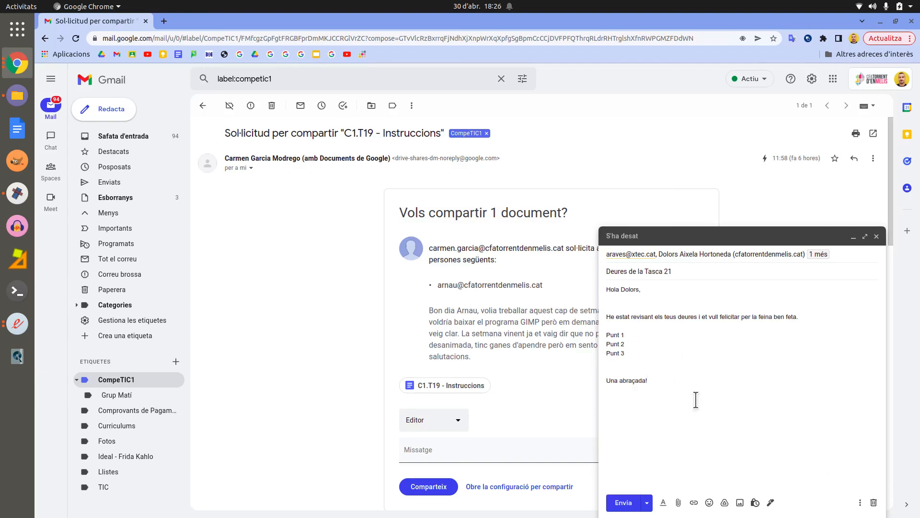
pyautogui.click(694, 502)
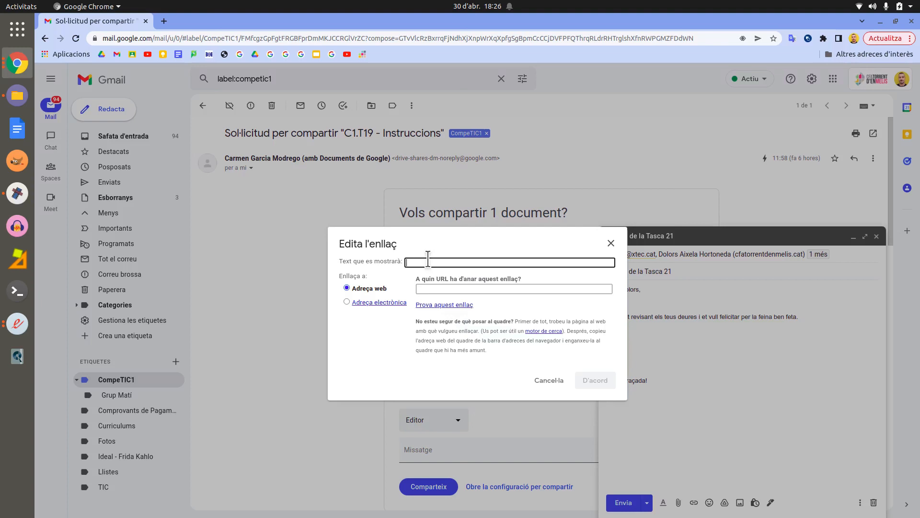
pyautogui.click(424, 288)
pyautogui.click(435, 261)
pyautogui.write('Youtube')
pyautogui.click(437, 288)
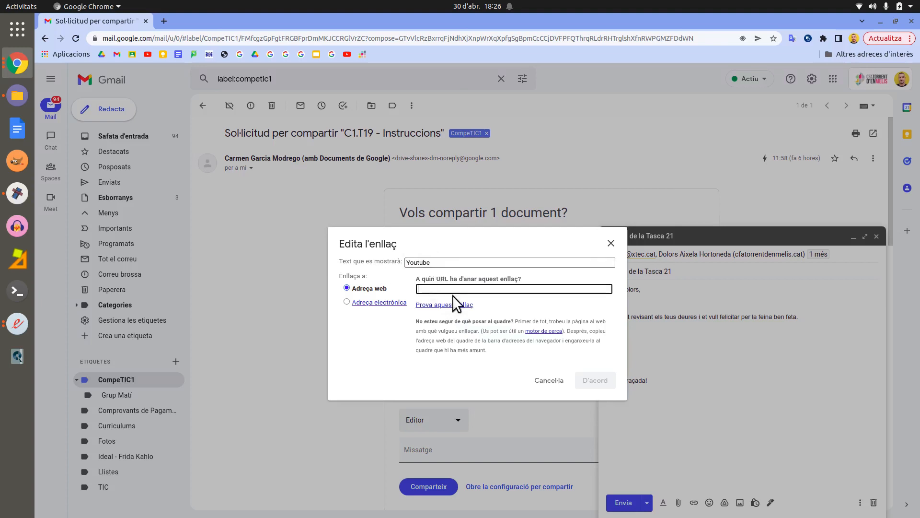
pyautogui.write('www.youtube.com')
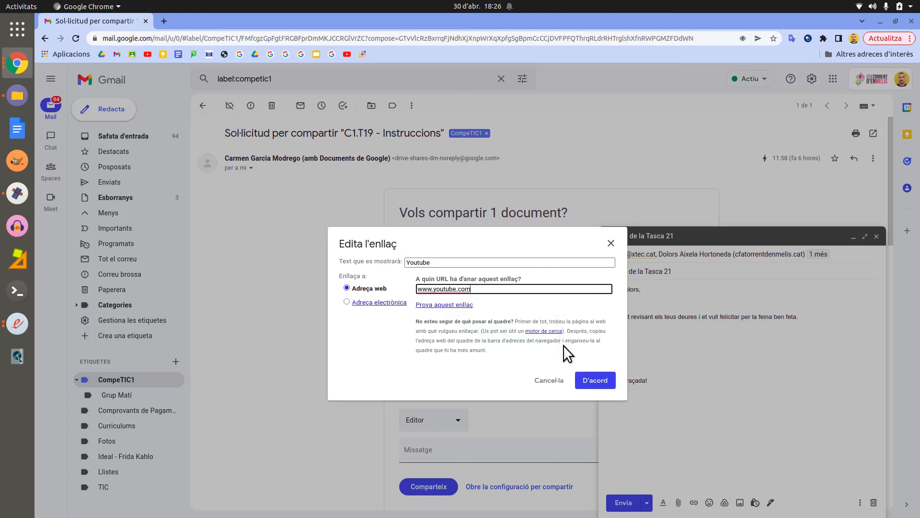
pyautogui.click(595, 383)
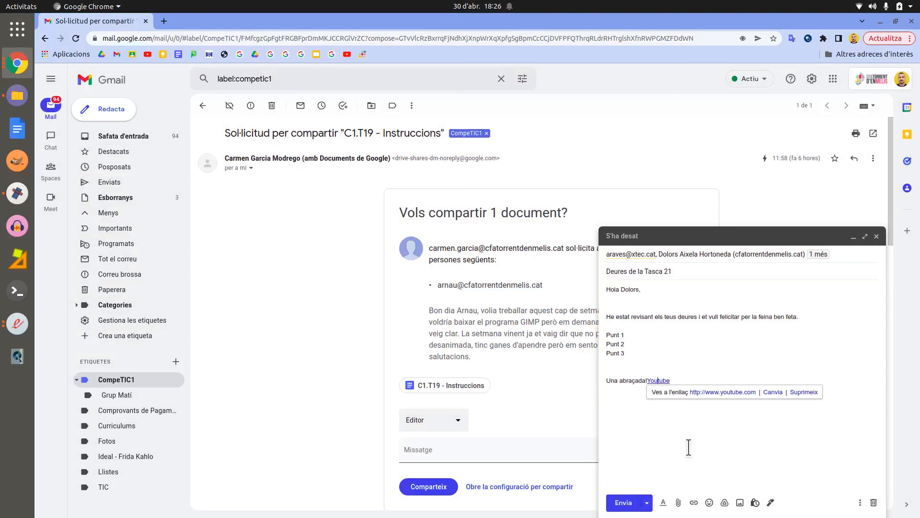
# Step: Insert four face emojis, then a bell, control knobs and another object emoji
pyautogui.click(710, 502)
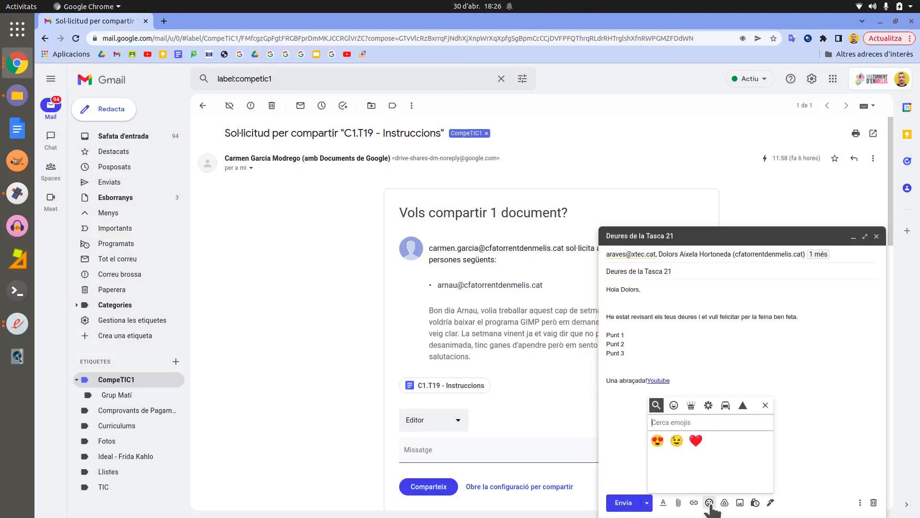
pyautogui.click(672, 402)
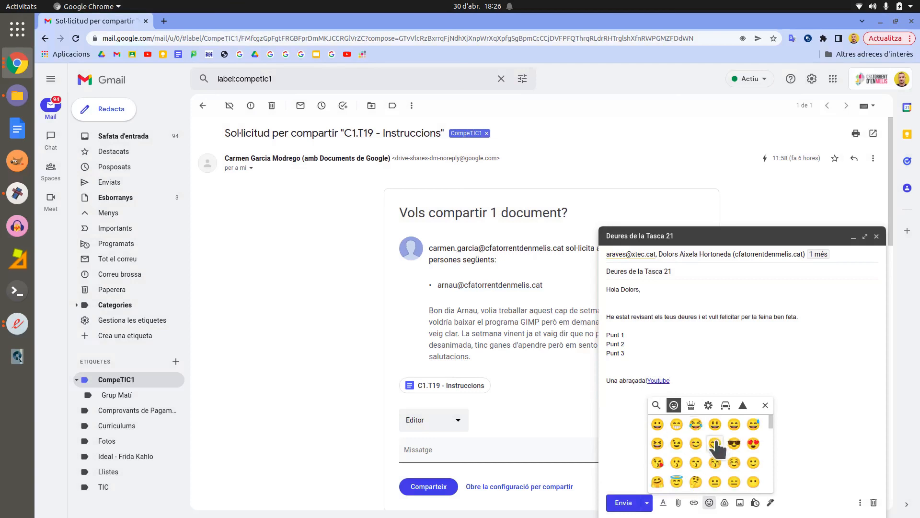
pyautogui.click(754, 444)
pyautogui.click(677, 444)
pyautogui.click(696, 462)
pyautogui.click(715, 463)
pyautogui.click(692, 406)
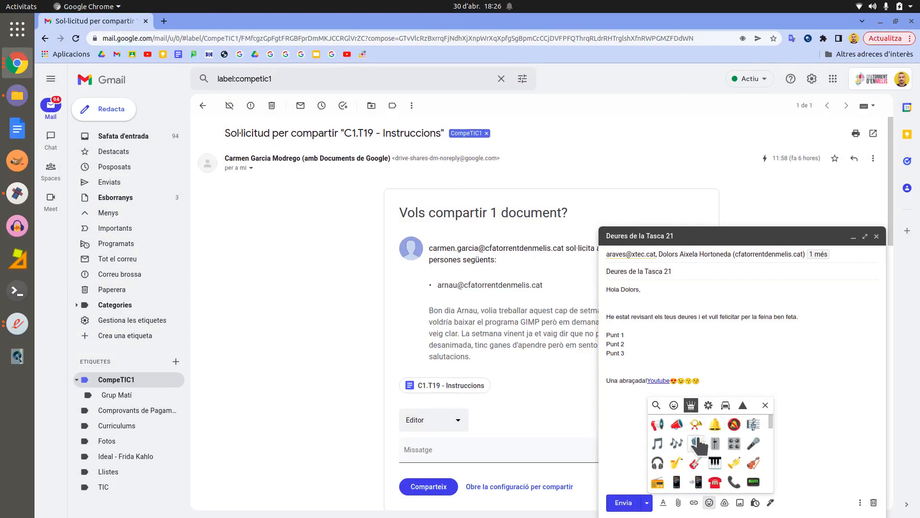
pyautogui.click(716, 424)
pyautogui.click(734, 443)
pyautogui.click(821, 450)
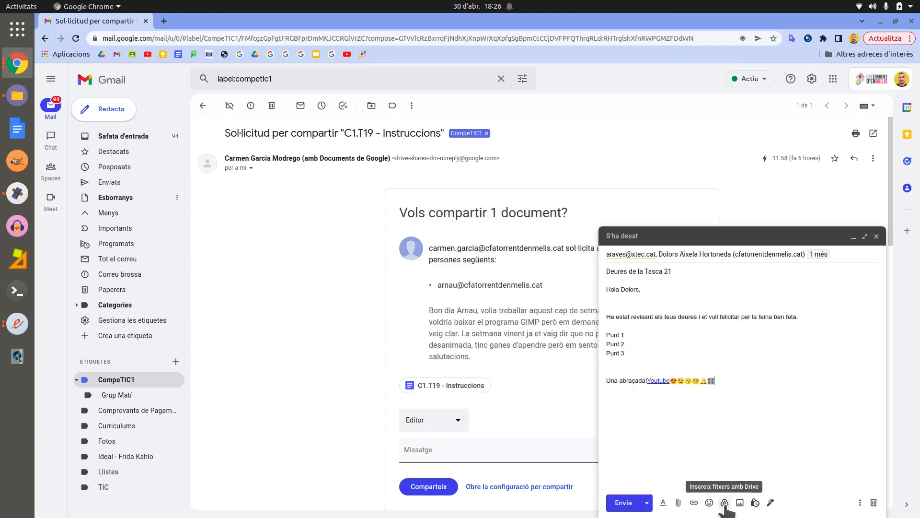
# Step: Insert the Drive file 'C3.T29 - Propietats dels camps' as a link, then place the cursor under 'Hola Dolors,'
pyautogui.click(725, 502)
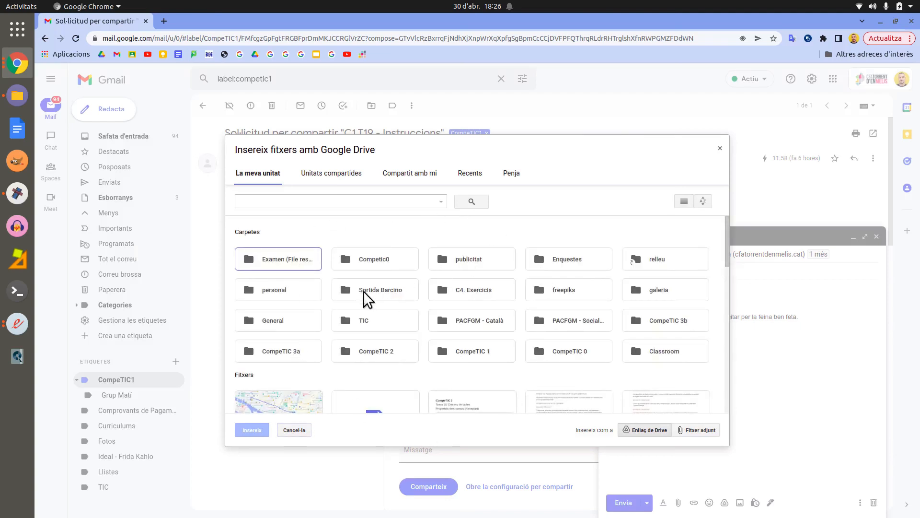
pyautogui.scroll(-2, 269, 382)
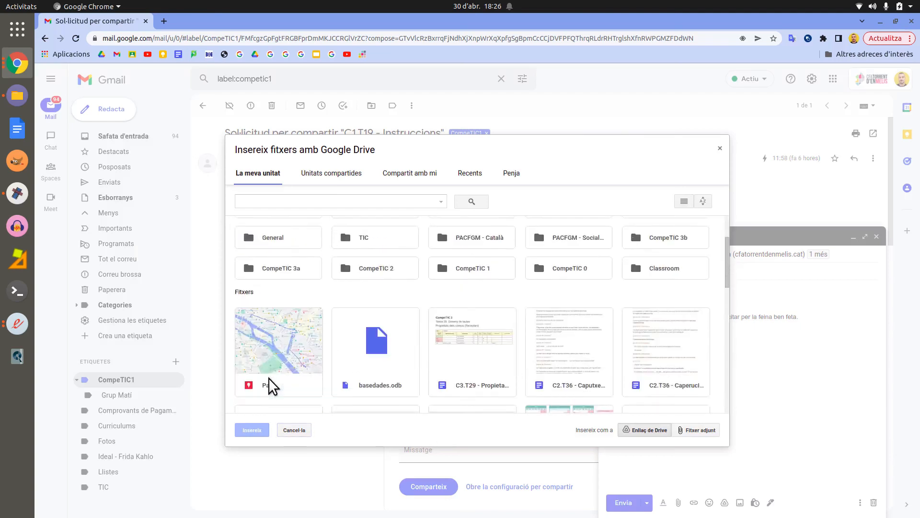
pyautogui.scroll(-1, 269, 384)
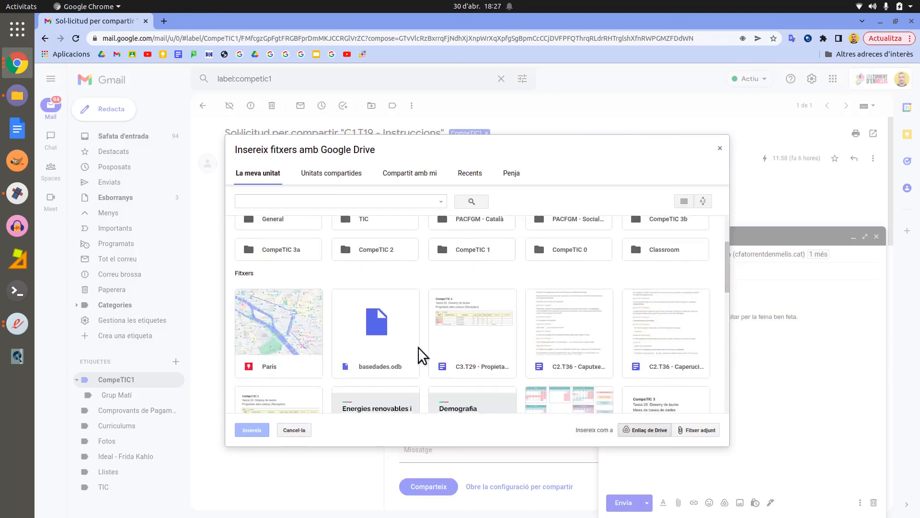
pyautogui.doubleClick(477, 341)
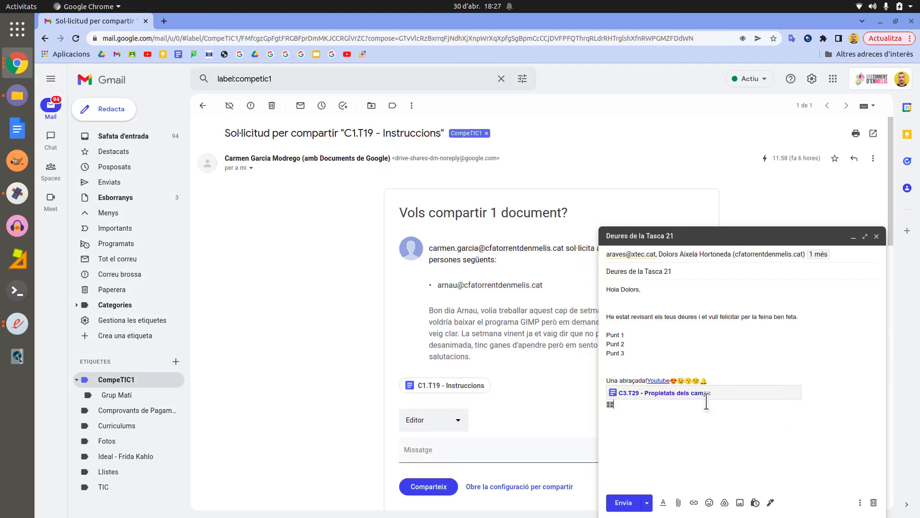
pyautogui.click(657, 300)
pyautogui.click(607, 301)
# Step: Browse the Albums, Upload and Web address photo sources, then insert a 3 January 2022 photo inline
pyautogui.click(740, 503)
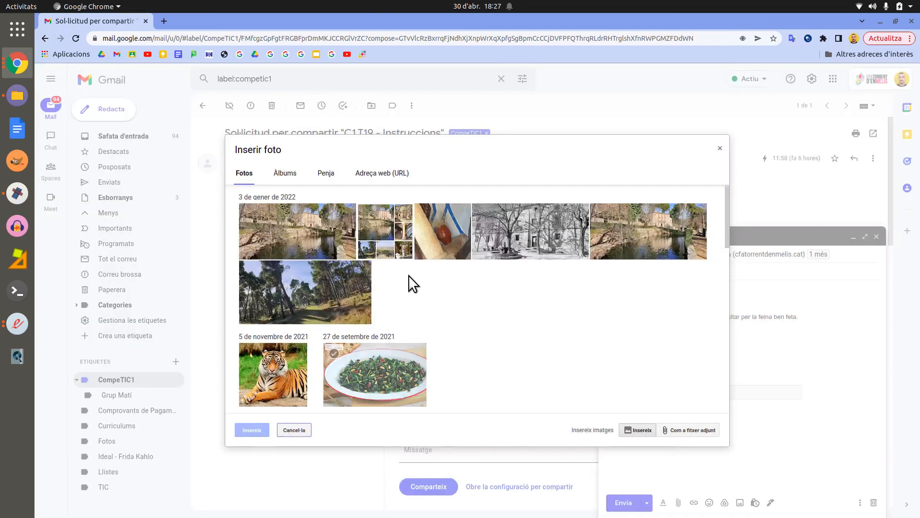
pyautogui.click(289, 175)
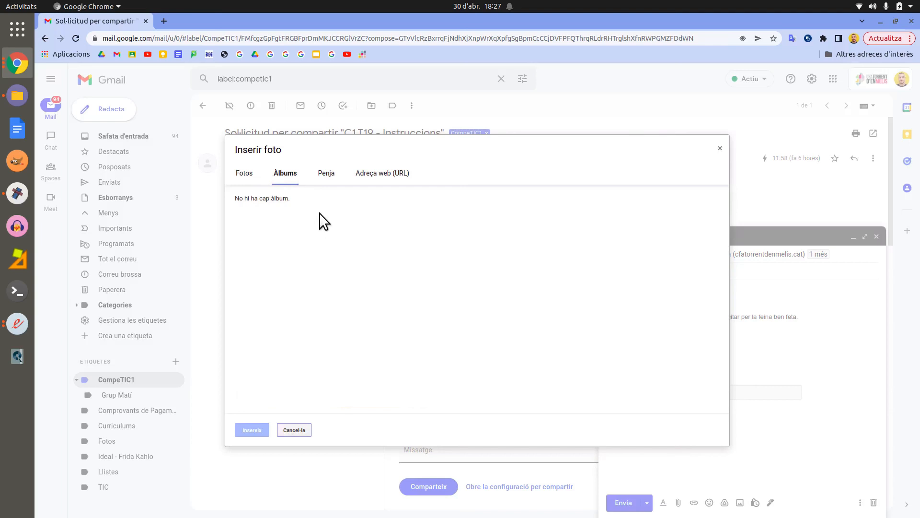
pyautogui.click(327, 178)
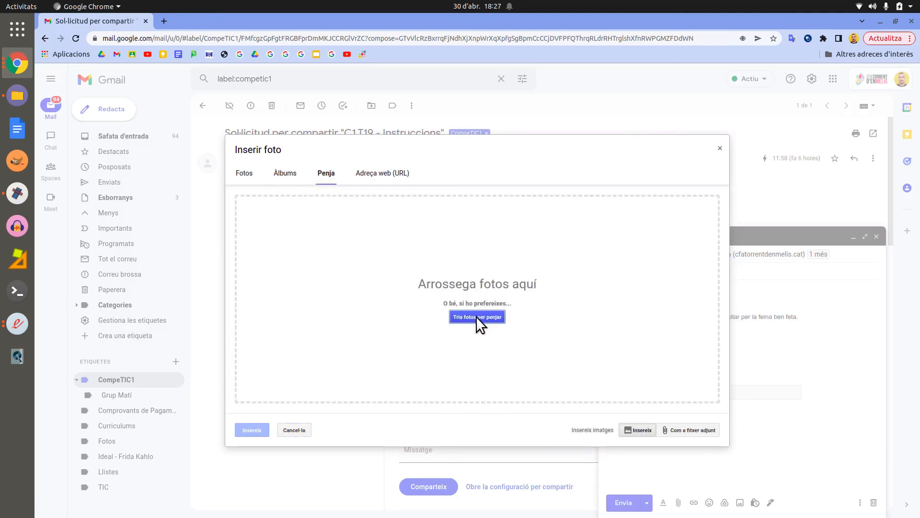
pyautogui.click(401, 182)
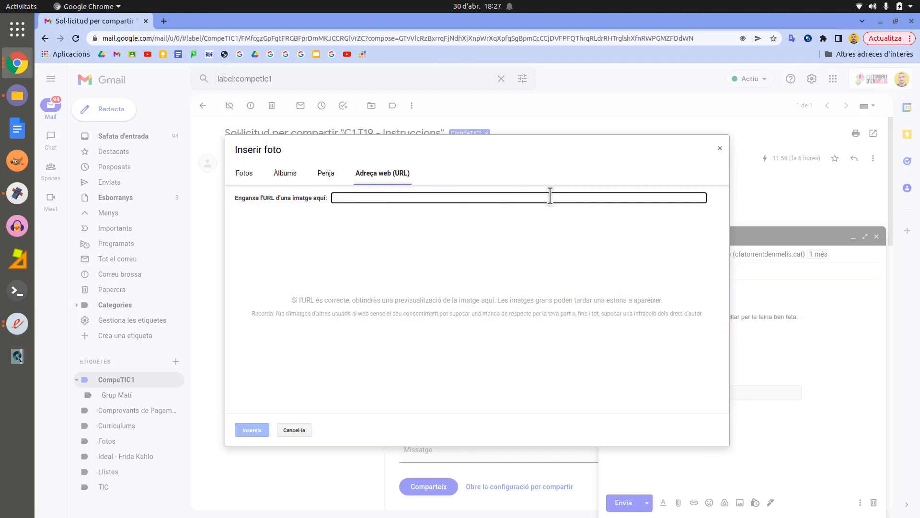
pyautogui.click(244, 174)
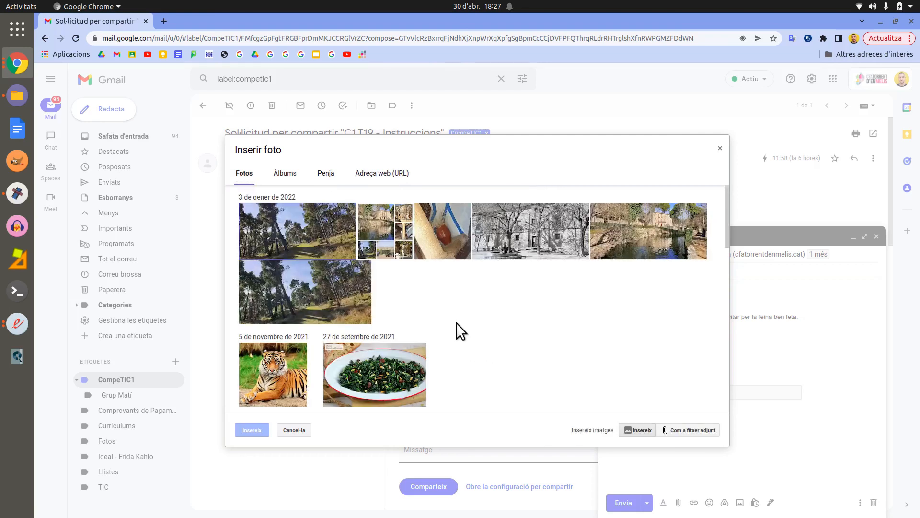
pyautogui.click(443, 247)
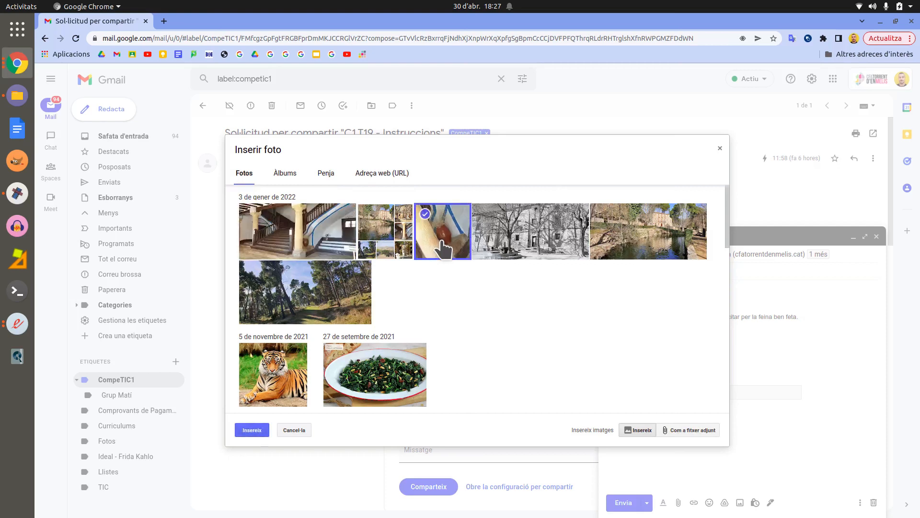
pyautogui.doubleClick(443, 247)
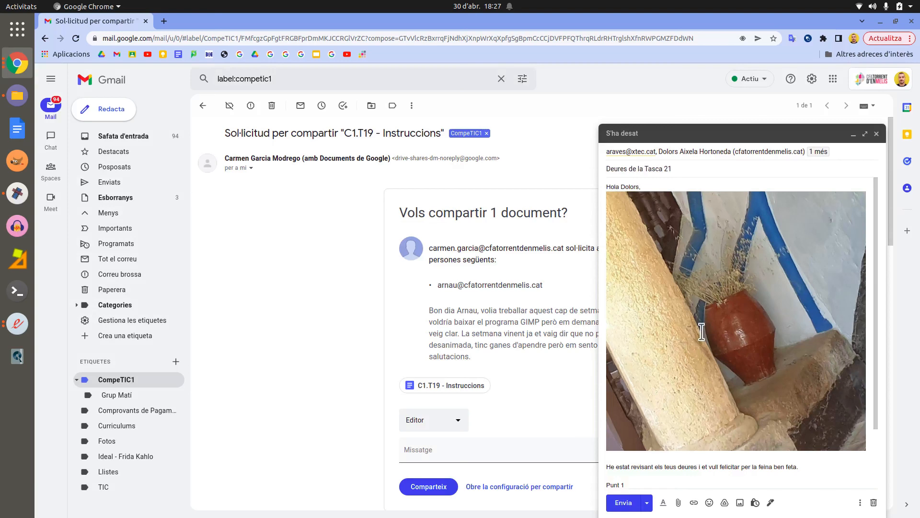
# Step: Schedule the email to send at a custom date and time in May 2022
pyautogui.scroll(-2, 748, 436)
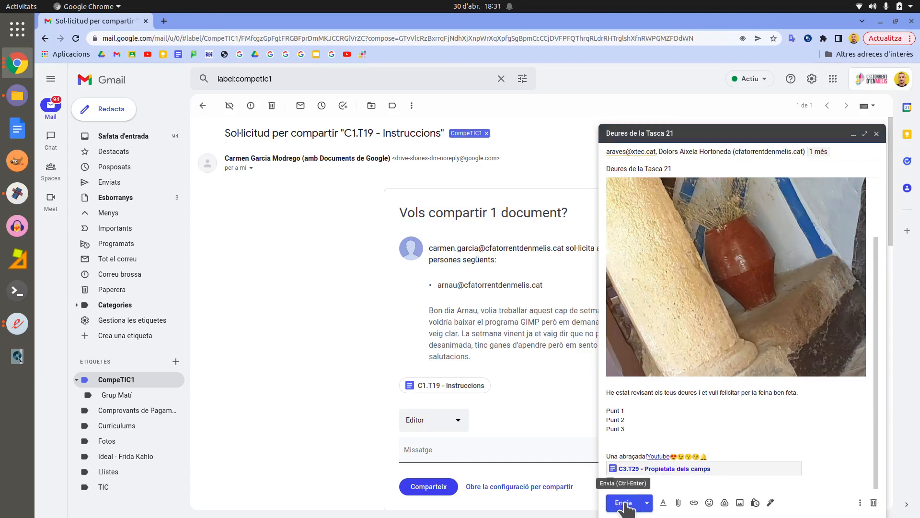
pyautogui.click(648, 502)
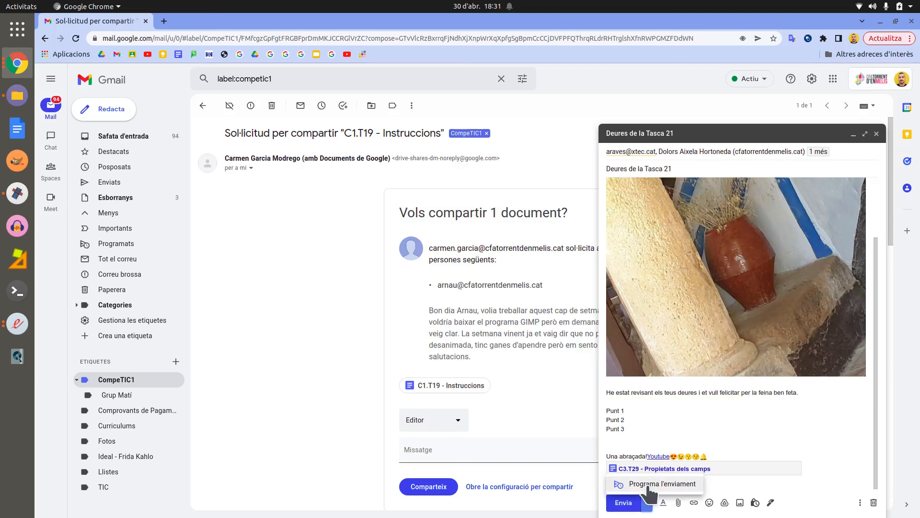
pyautogui.click(649, 485)
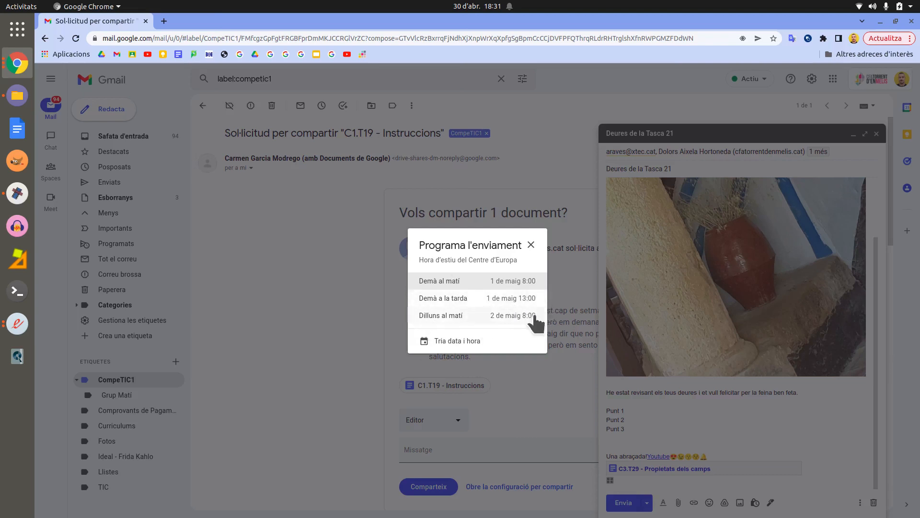
pyautogui.click(450, 342)
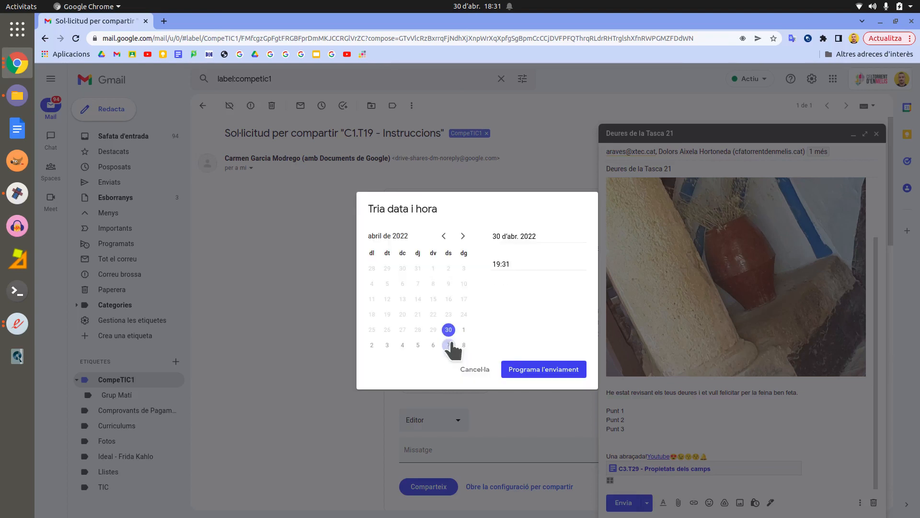
pyautogui.click(462, 236)
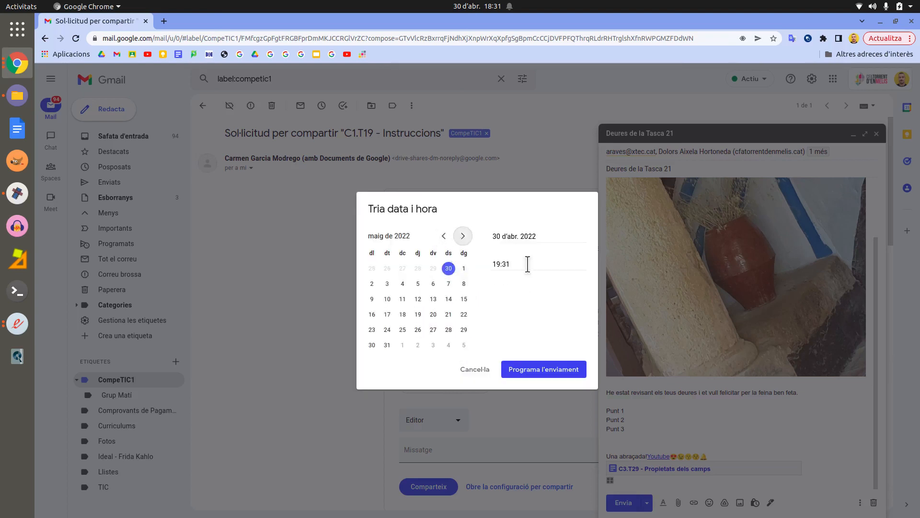
pyautogui.click(532, 372)
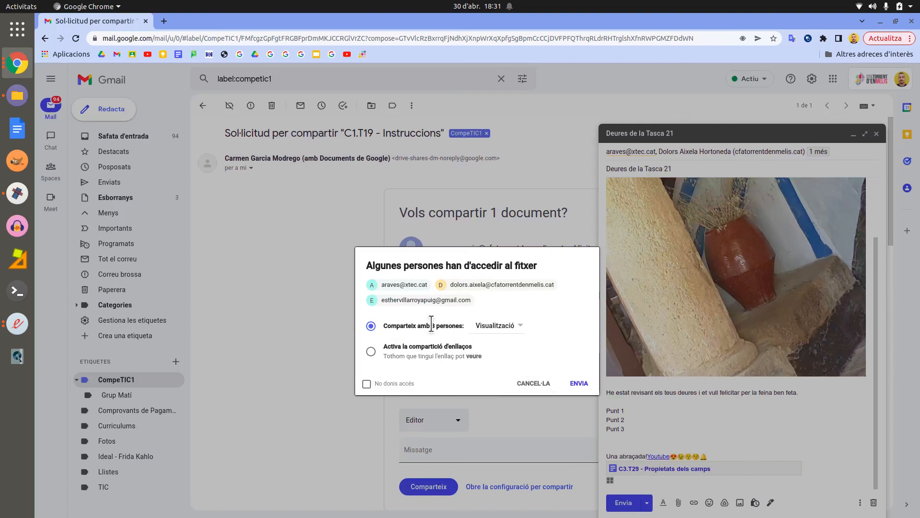
# Step: Leave recipient access at Viewer, cancel the Drive-access prompt, and close the unsent draft
pyautogui.click(511, 334)
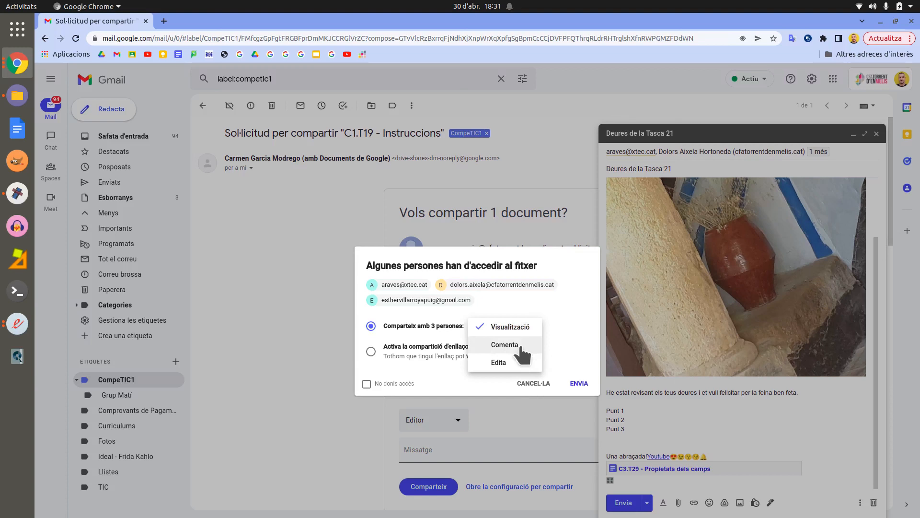
pyautogui.click(574, 337)
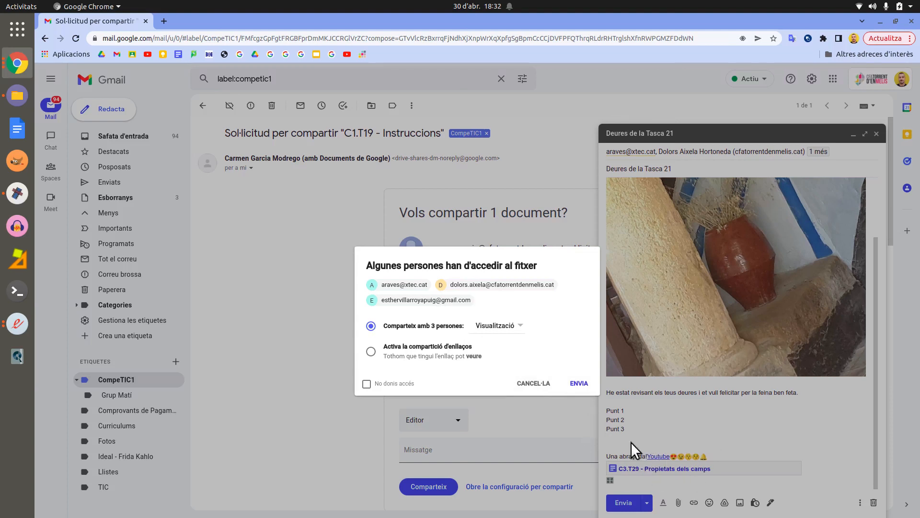
pyautogui.click(539, 384)
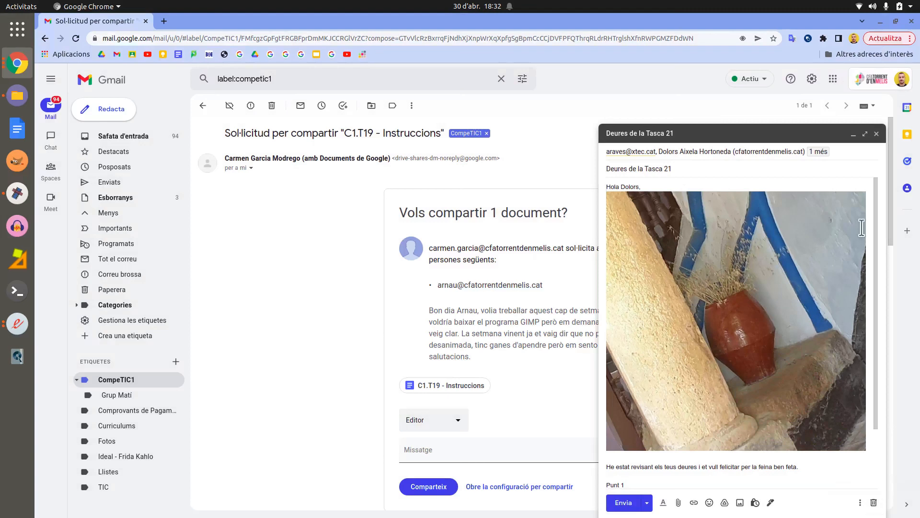
pyautogui.click(877, 134)
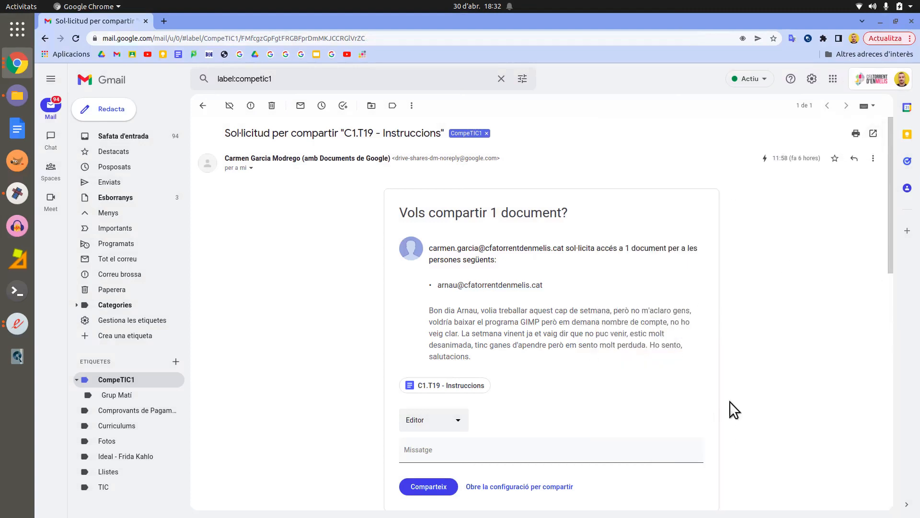
# Step: Reopen 'Deures de la Tasca 21' from the Drafts folder and discard it
pyautogui.click(123, 204)
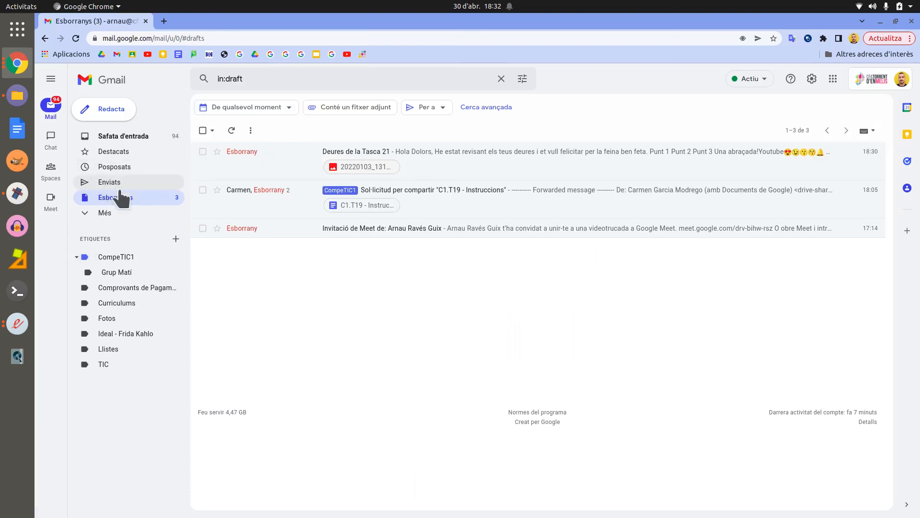
pyautogui.click(295, 164)
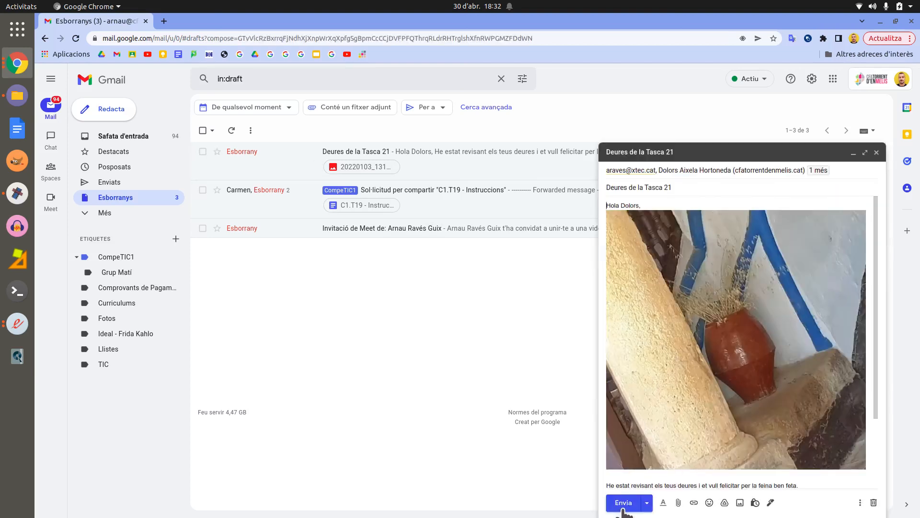
pyautogui.click(875, 503)
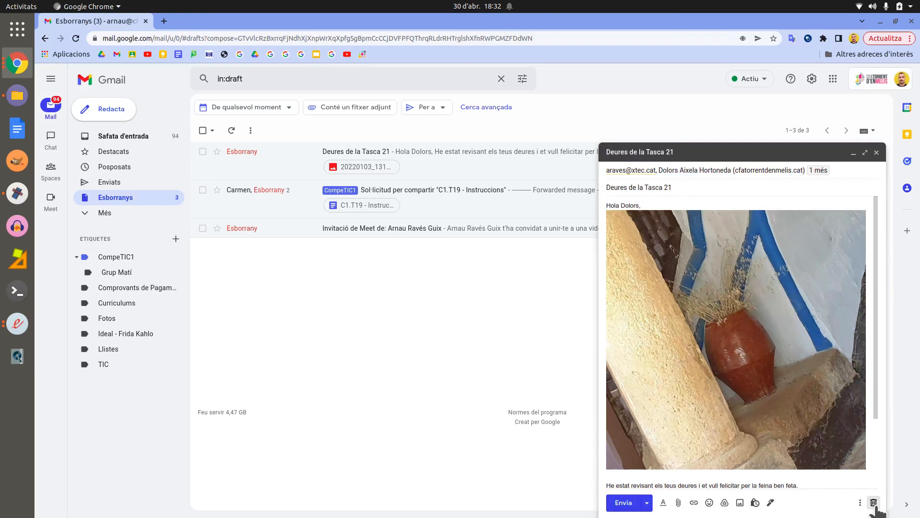
pyautogui.click(874, 503)
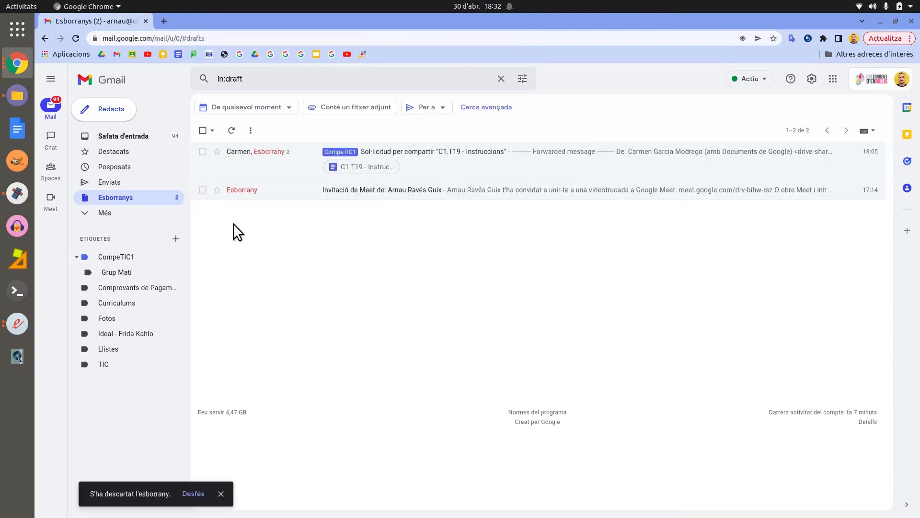